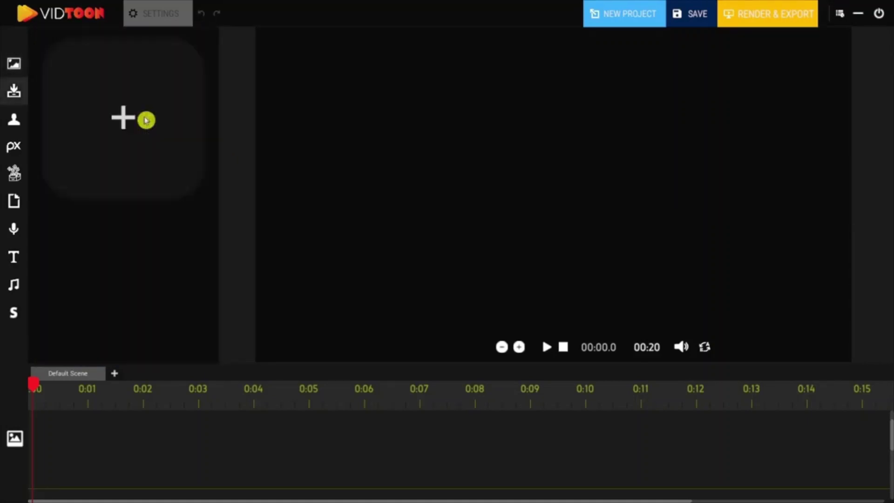
Import Car Dealer Frame (5).jpg, place it on the canvas, and stretch its clip across the timeline.
click(109, 178)
double_click(513, 225)
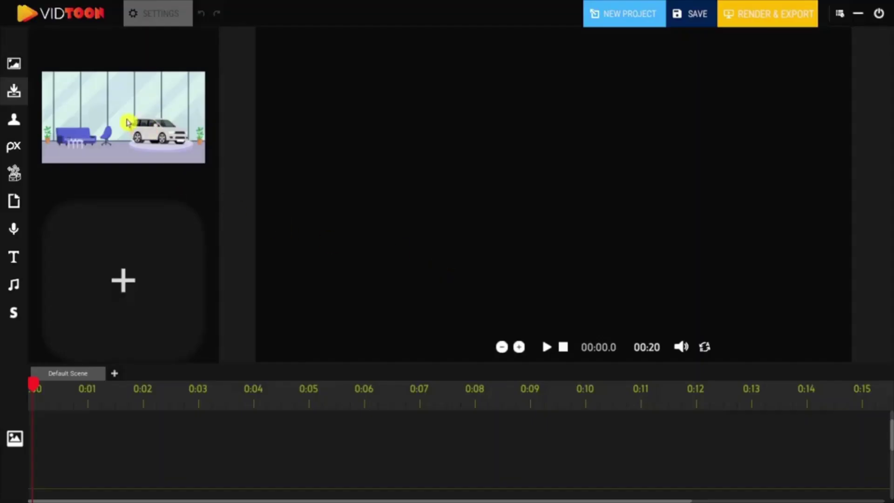
mouse_move(128, 123)
mouse_down()
mouse_move(334, 98)
mouse_move(315, 70)
mouse_up()
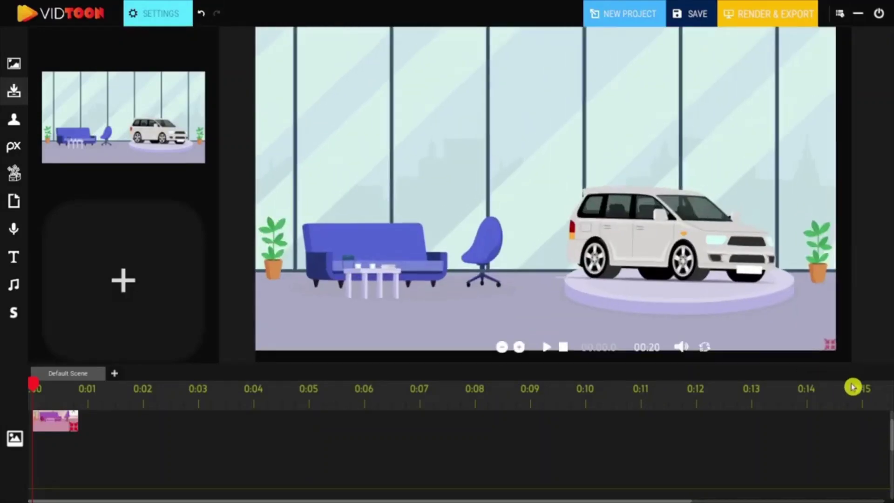
click(155, 6)
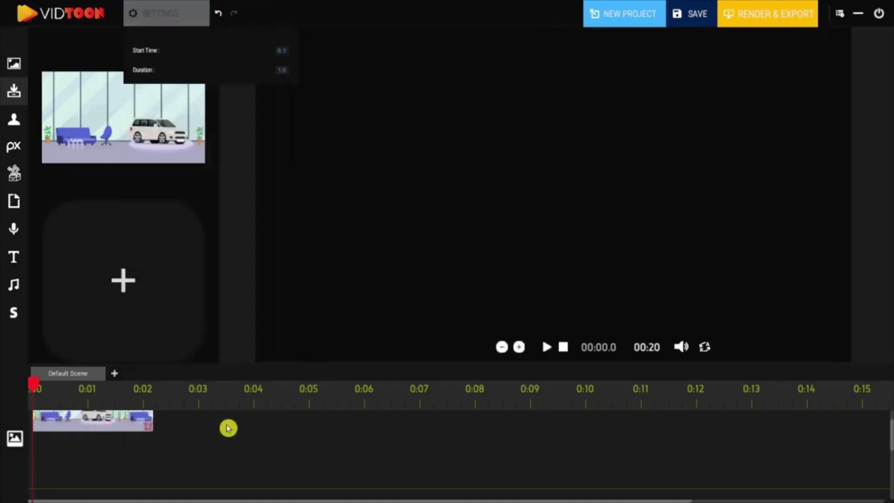
drag(74, 431, 615, 440)
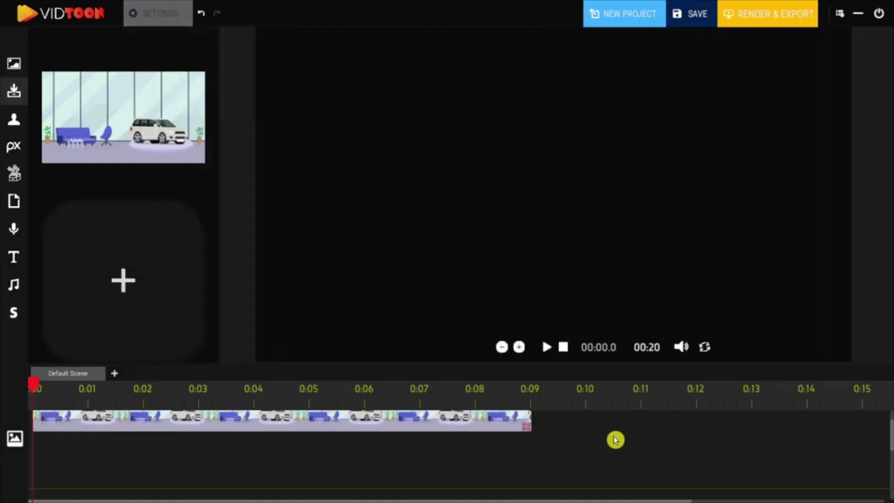
Flip the showroom image and flip it back, keeping the background colour white.
click(283, 115)
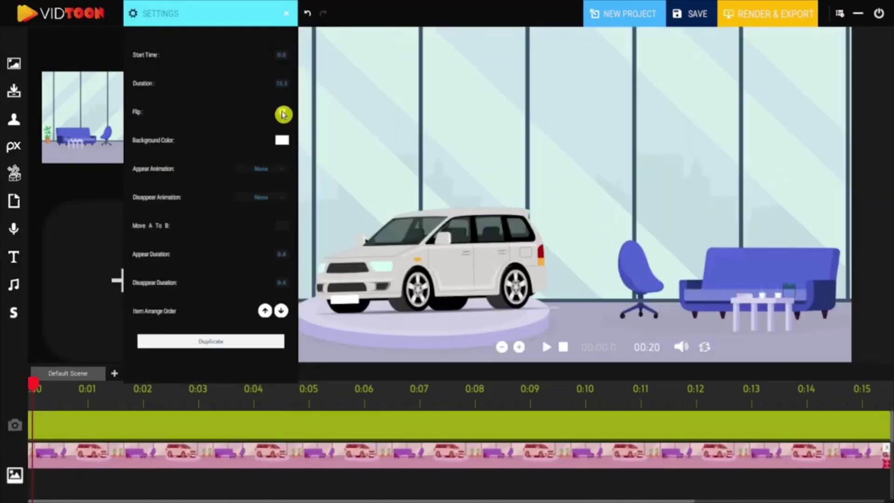
click(283, 115)
click(283, 142)
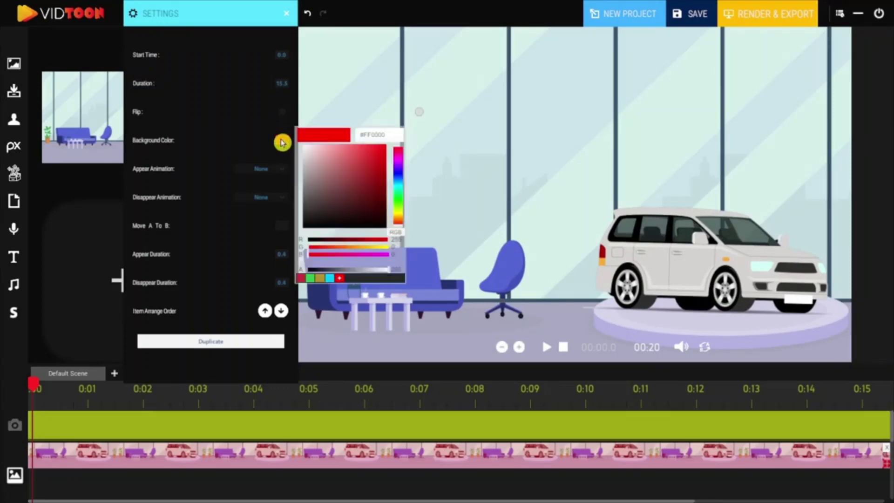
drag(314, 154, 303, 144)
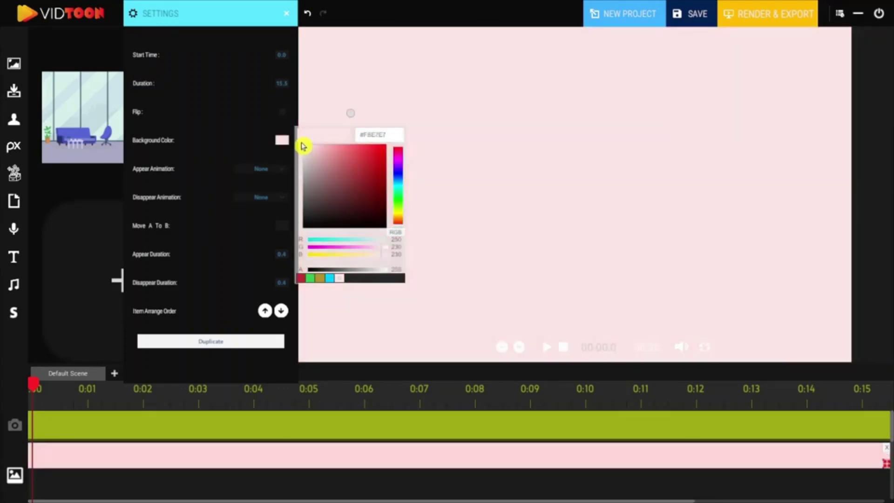
Set the image to appear from the left and disappear to the right, with A-to-B movement off.
click(284, 169)
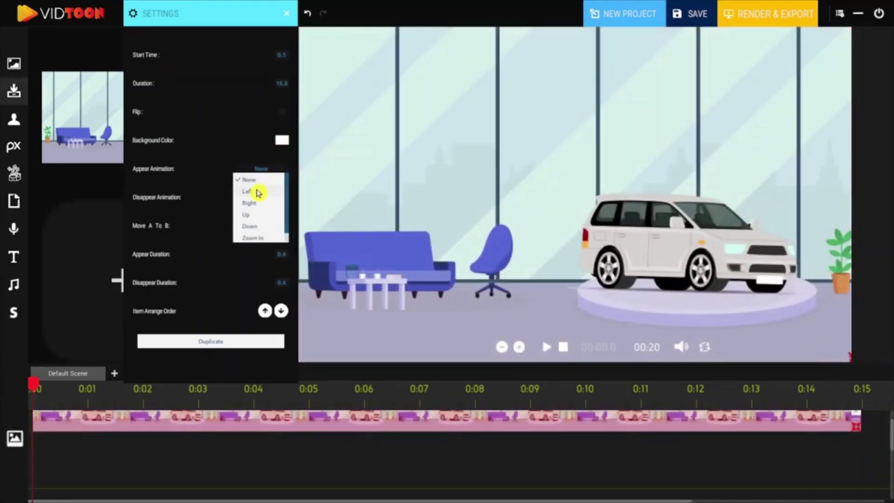
click(257, 191)
click(277, 200)
click(258, 231)
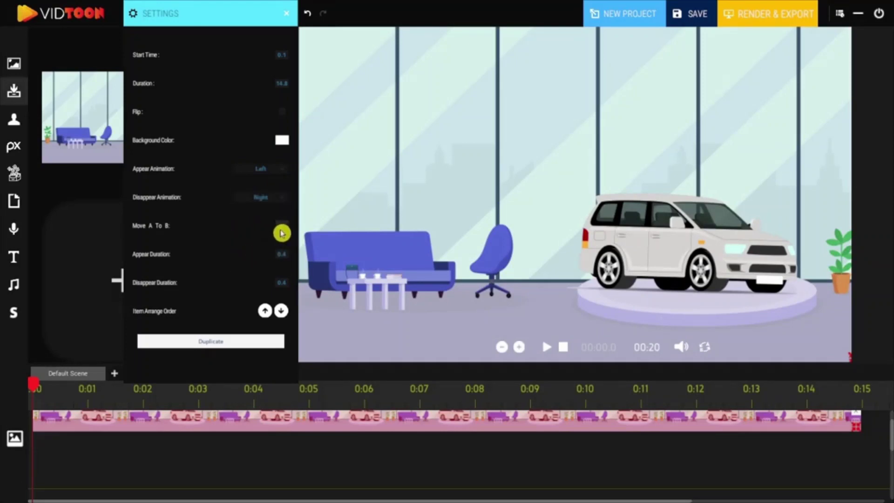
click(282, 231)
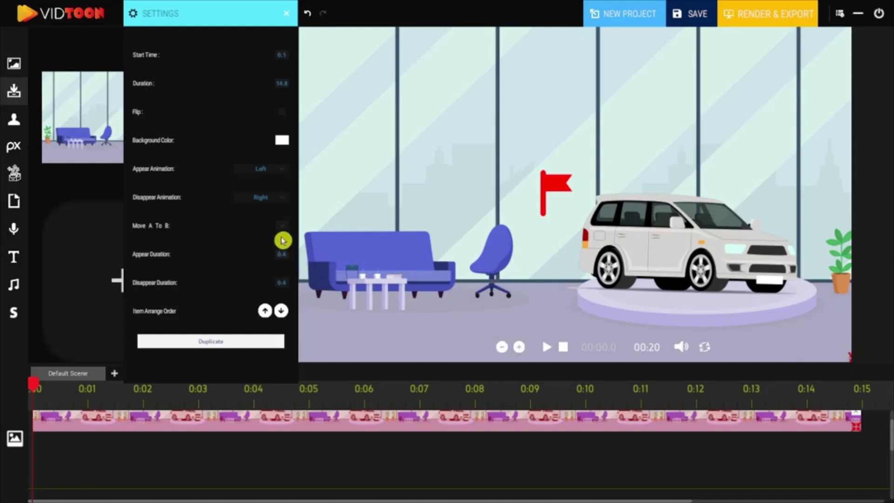
click(282, 229)
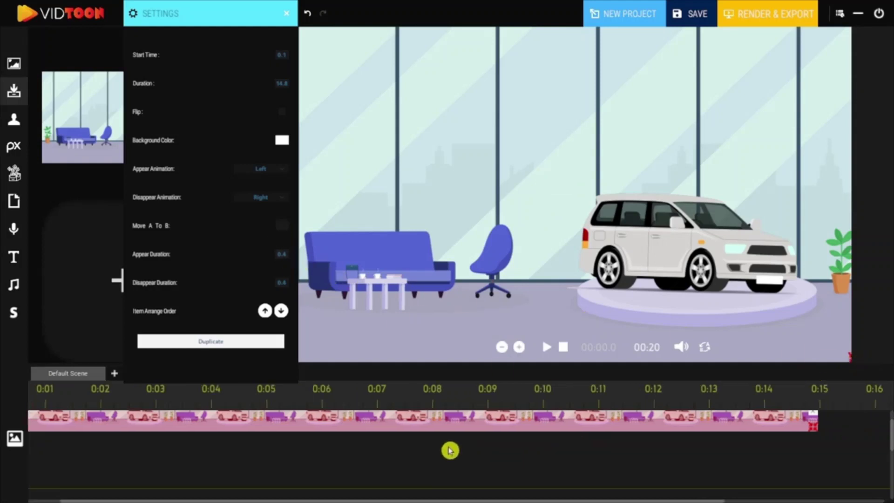
Add the car-lineup showroom background after the first clip and preview the playback.
click(235, 466)
drag(123, 155, 644, 437)
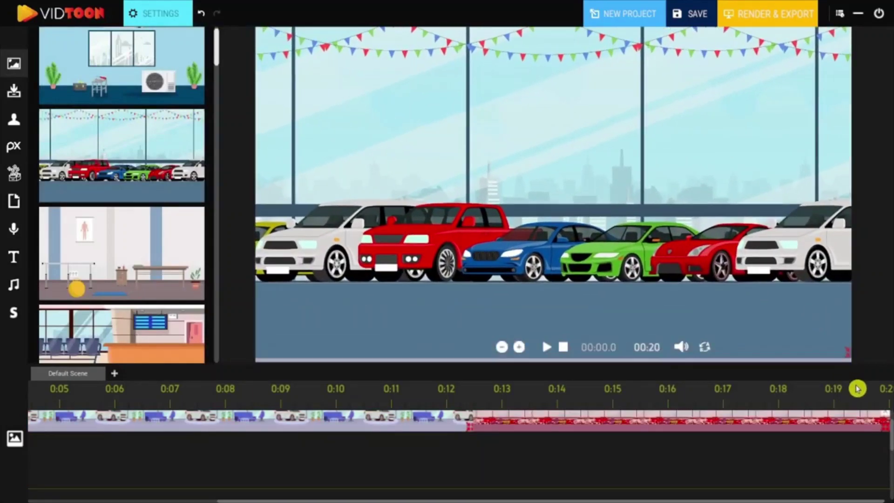
click(547, 347)
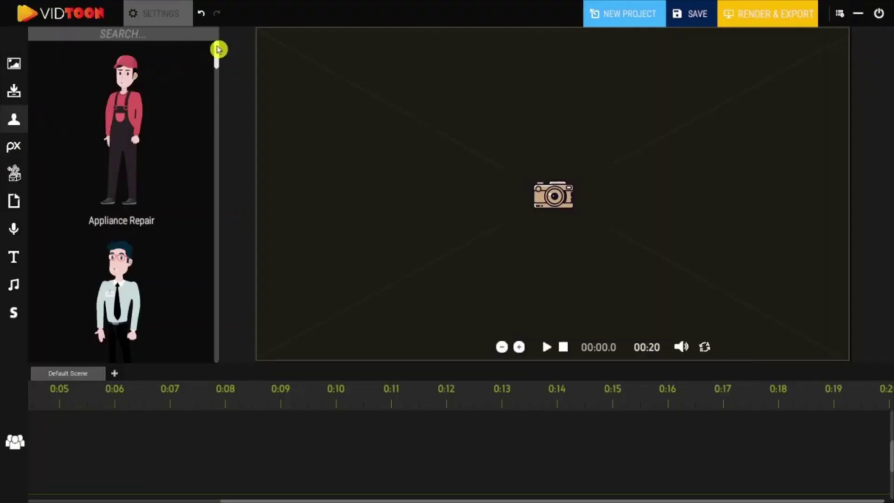
drag(219, 49, 220, 113)
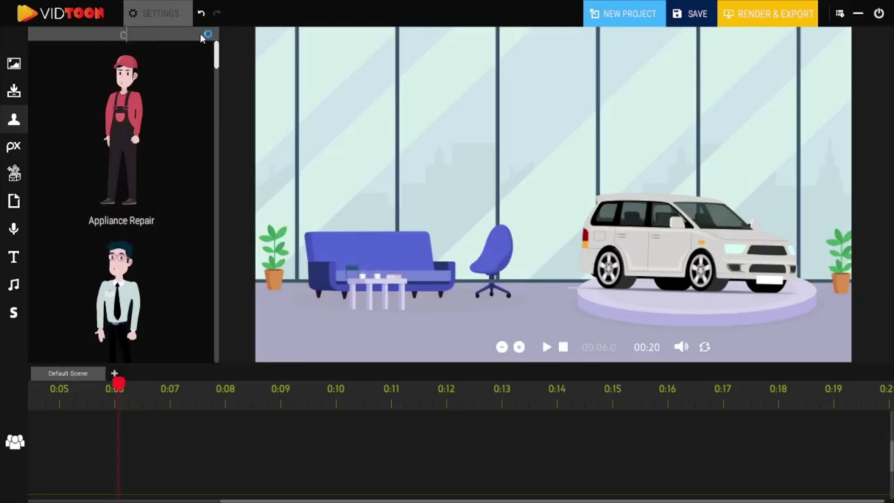
text(ar)
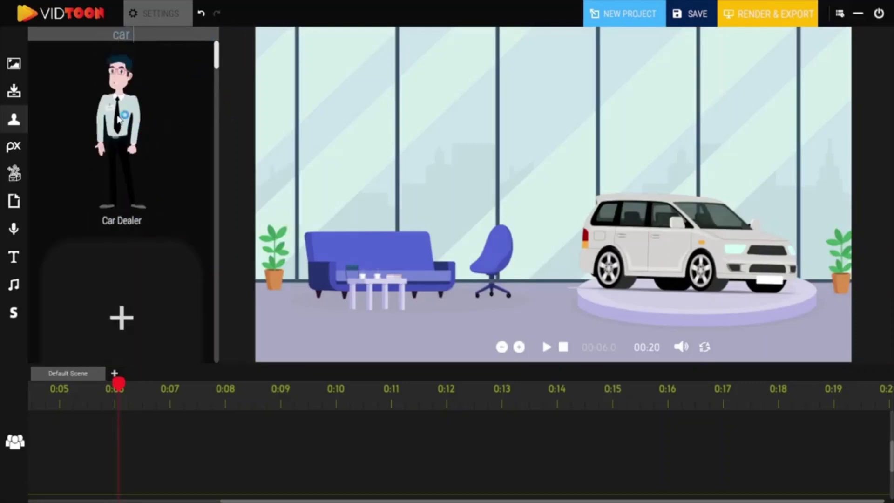
Place the Car Dealer character at full size and drag him left beside the sofa.
click(138, 108)
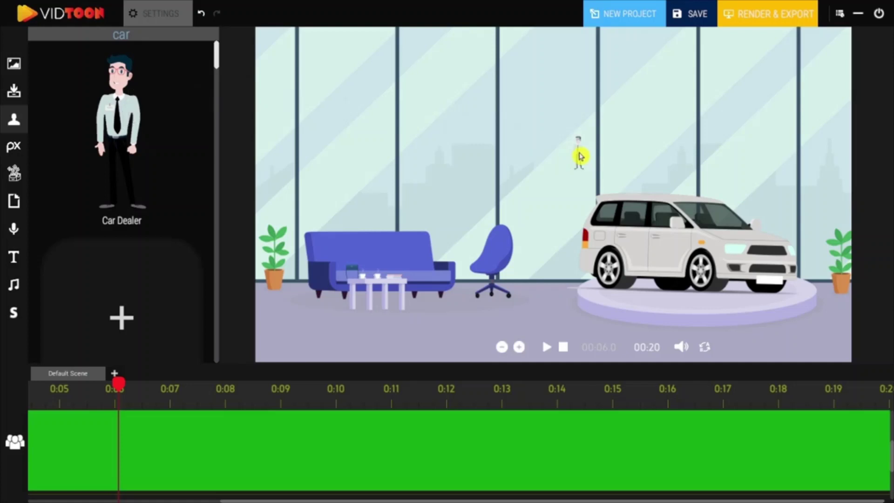
click(579, 156)
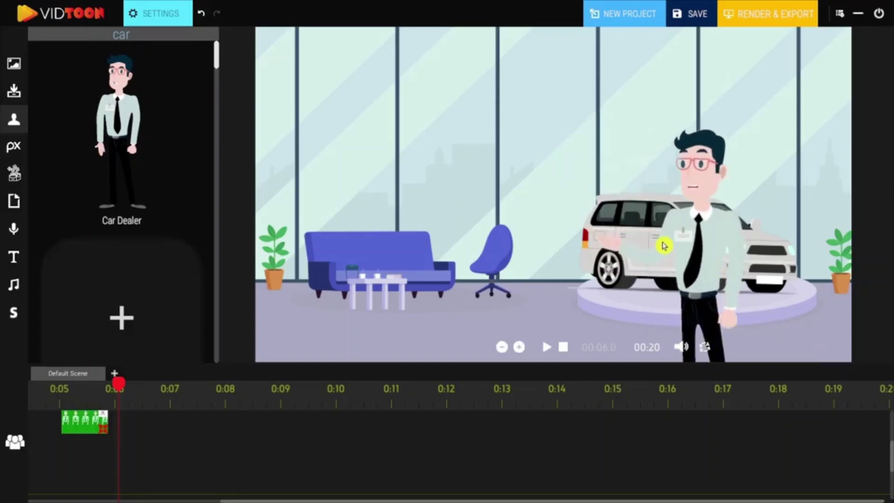
drag(661, 244, 336, 207)
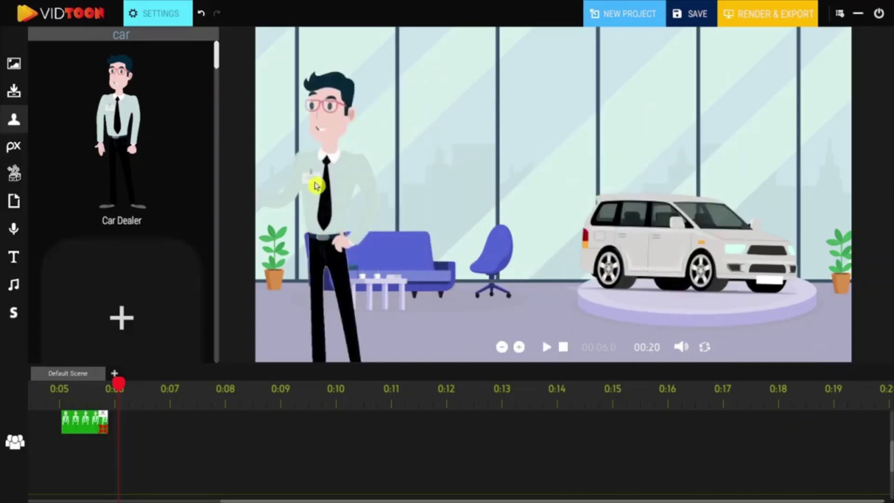
Give the Car Dealer the Speaking animation, leaving appear and disappear animations as None.
click(160, 16)
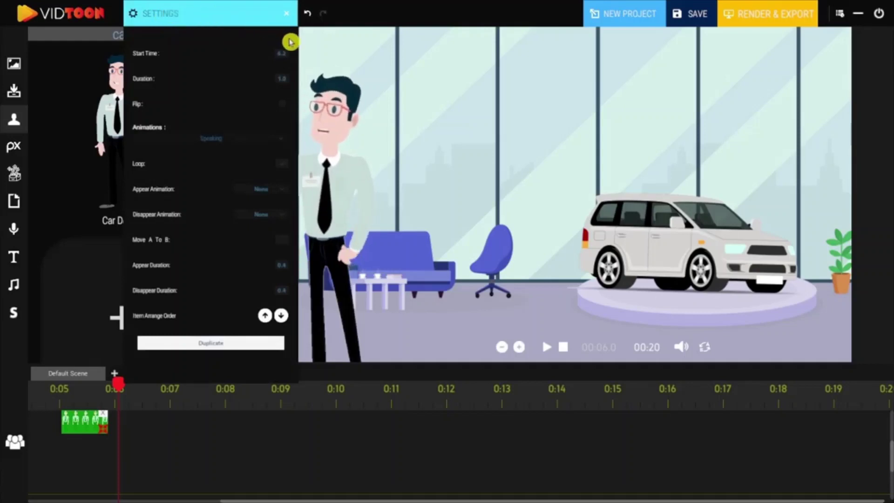
click(282, 134)
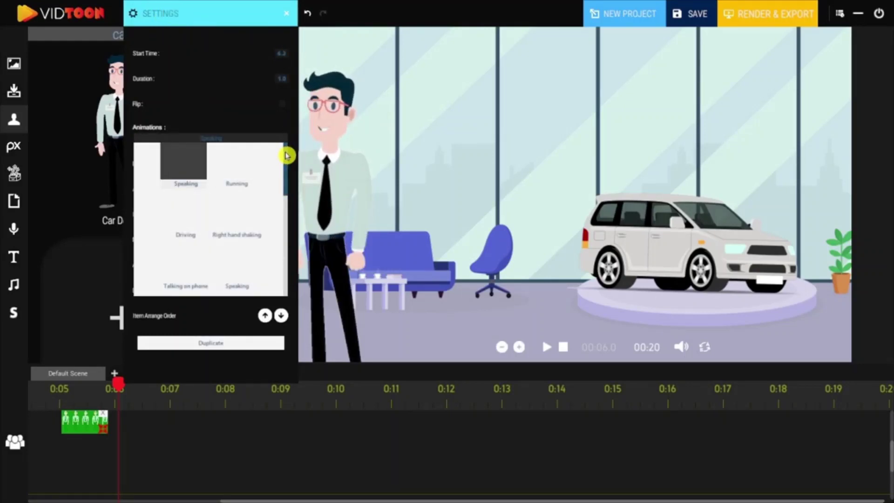
drag(286, 160, 286, 183)
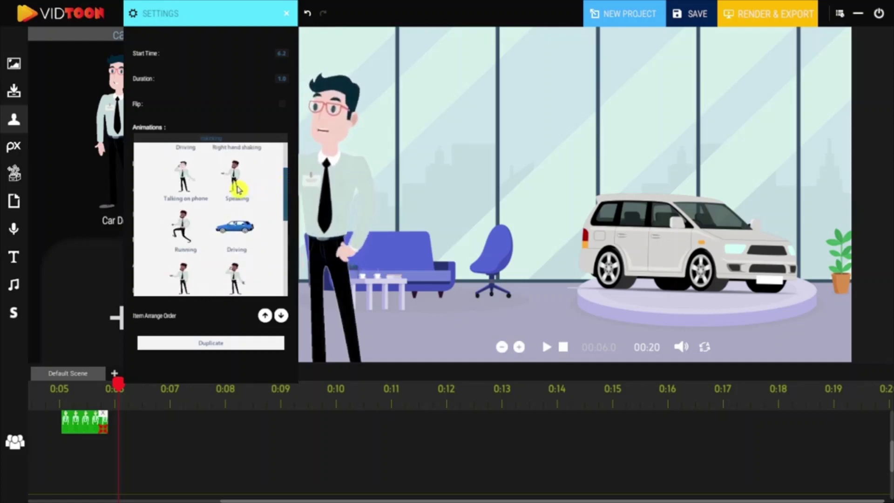
click(235, 183)
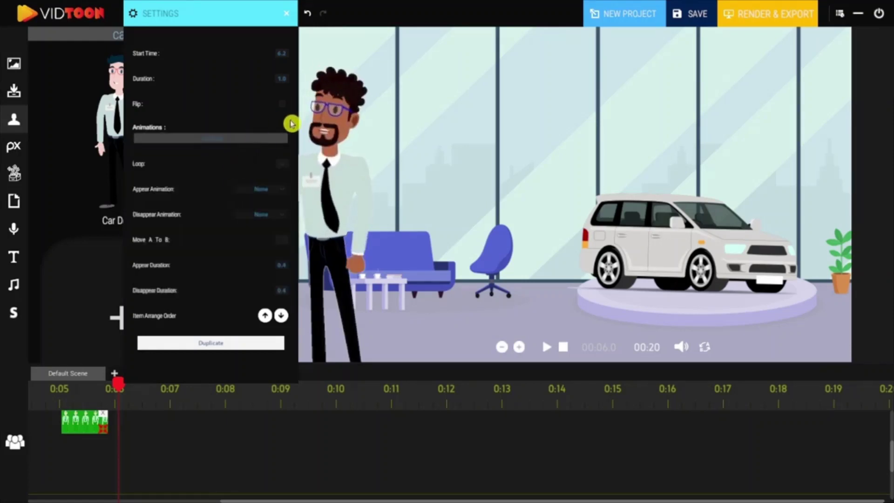
click(279, 194)
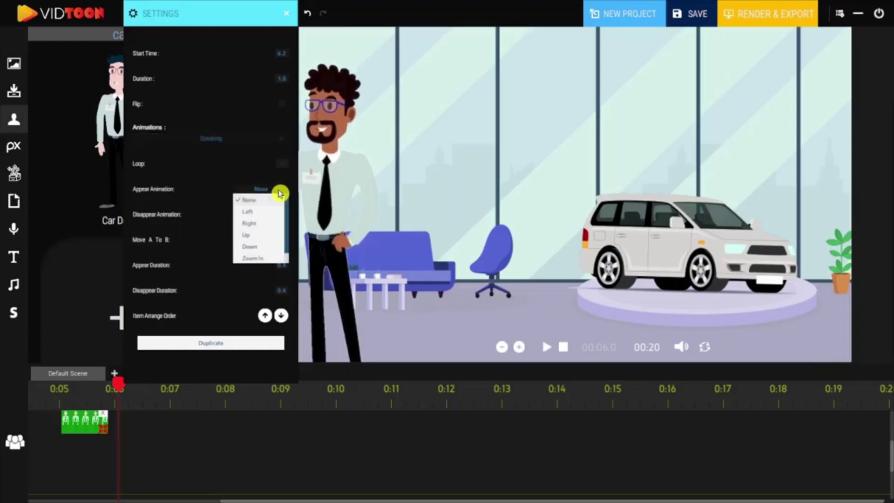
click(252, 188)
click(265, 215)
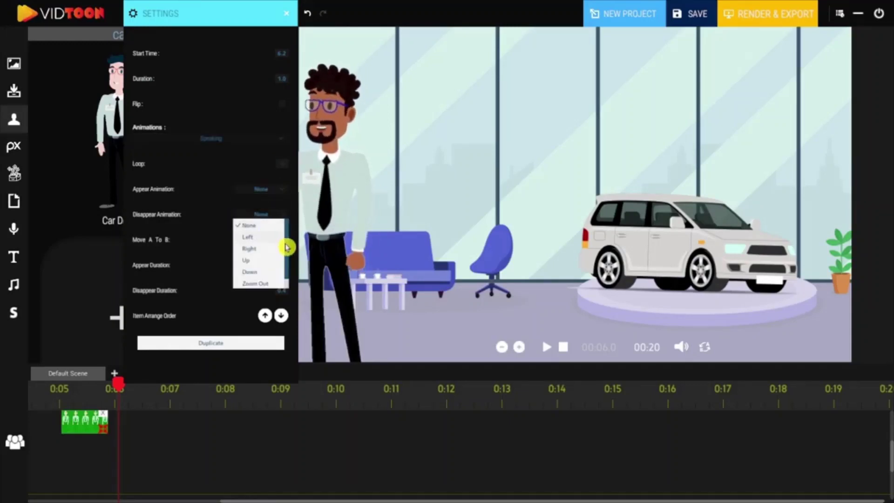
click(211, 196)
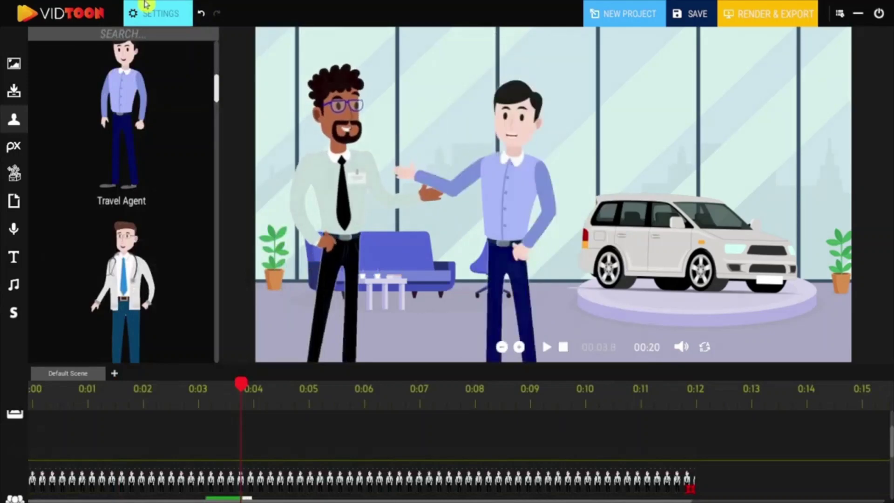
click(545, 348)
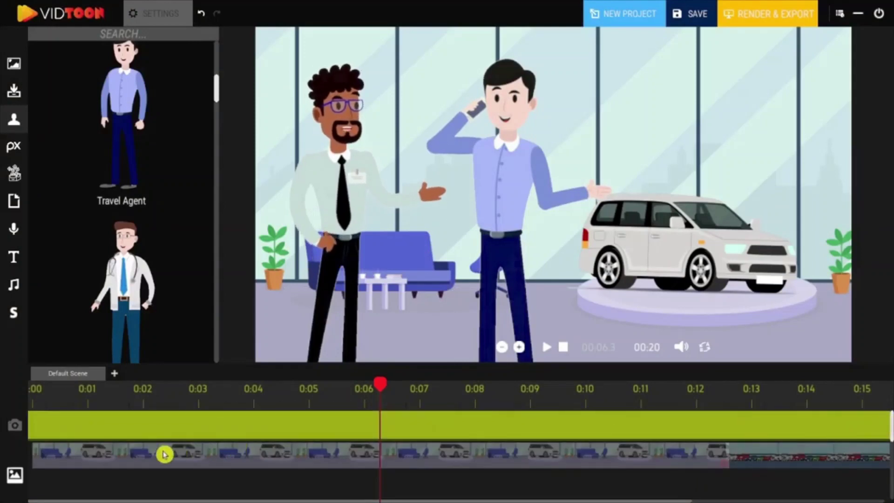
Add a camera zoom onto the car from about 0:02 to 0:04, then preview it from the start.
click(123, 434)
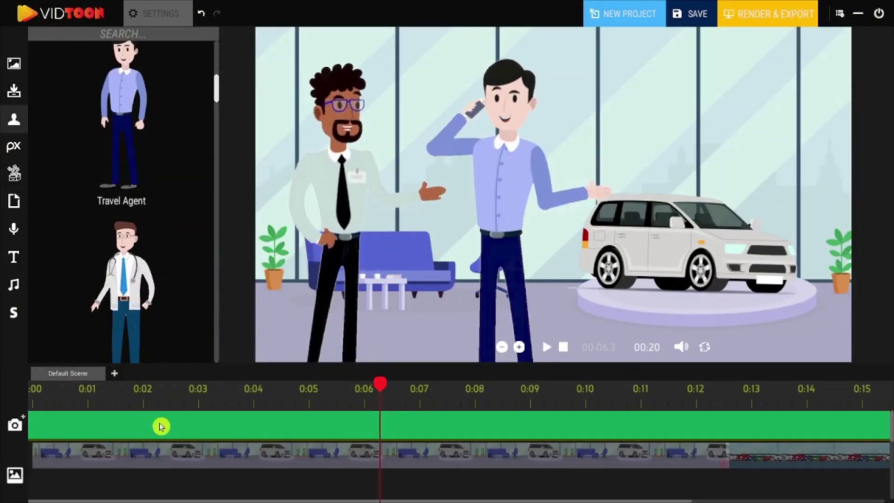
drag(383, 386, 144, 396)
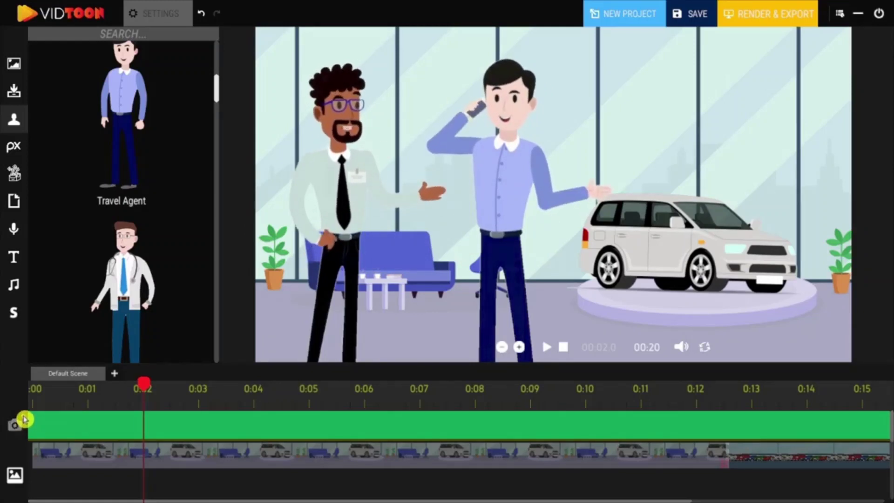
click(23, 420)
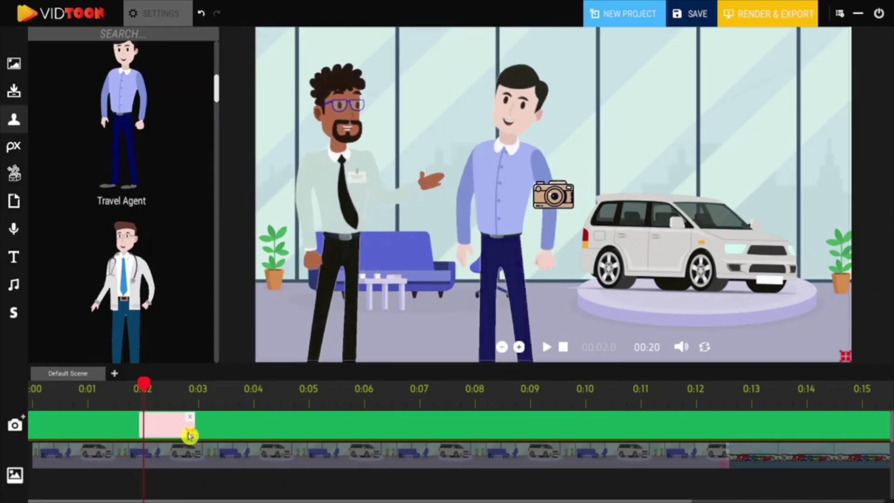
drag(190, 432, 251, 435)
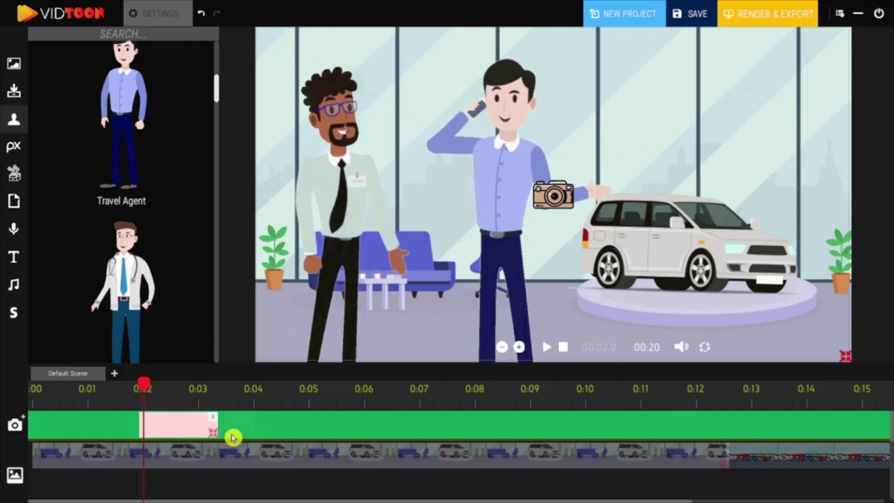
drag(848, 359, 600, 234)
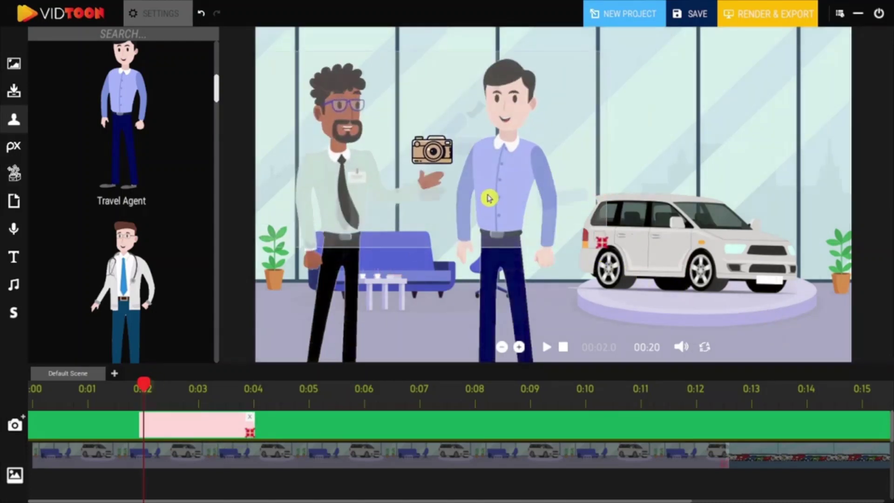
key(Home)
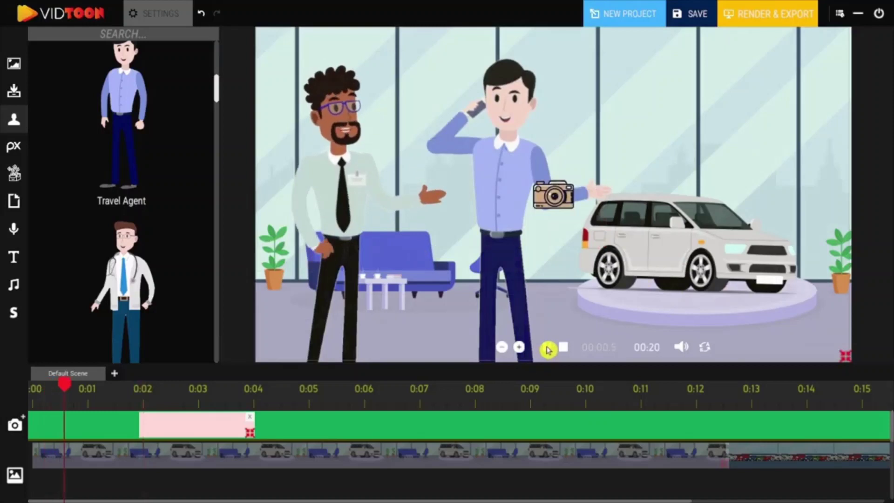
click(549, 348)
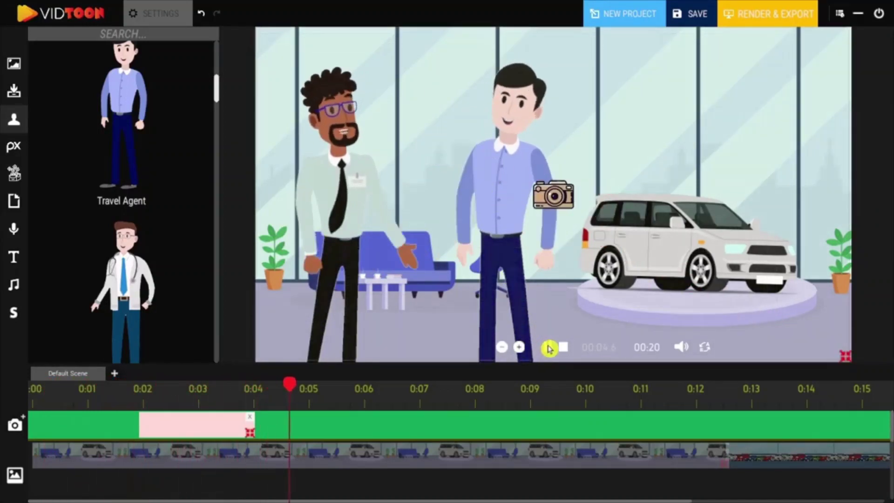
click(550, 349)
Add a second camera move from 0:04 to 0:06 and play the scene back.
drag(281, 397, 251, 402)
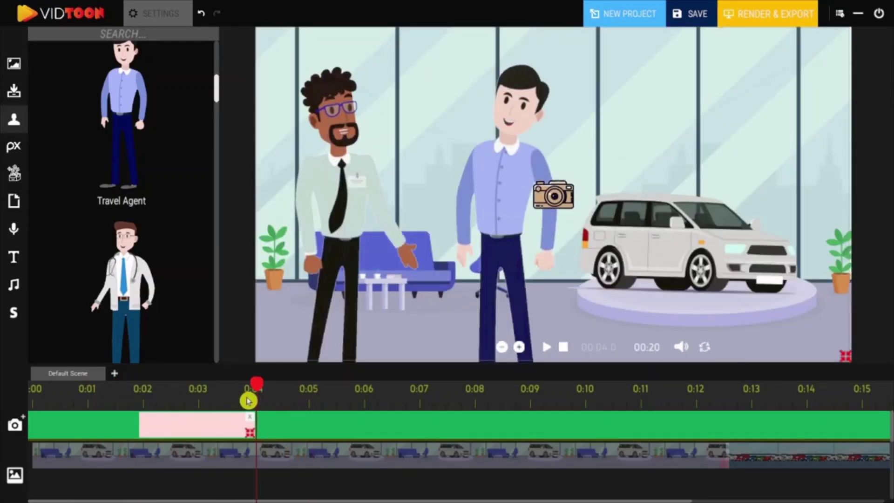
click(16, 423)
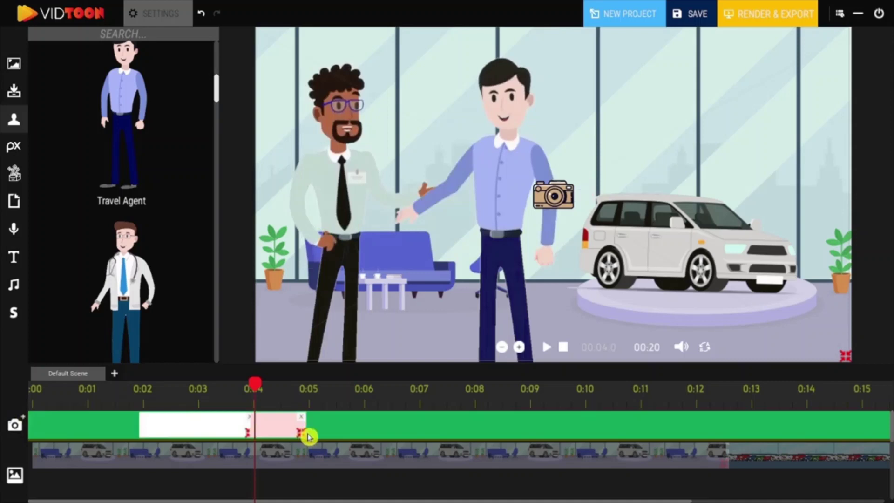
drag(308, 436, 363, 435)
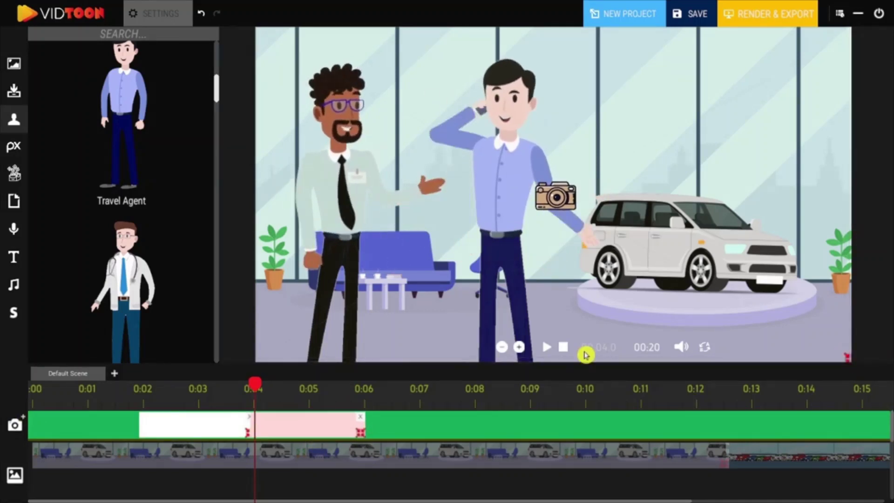
click(546, 349)
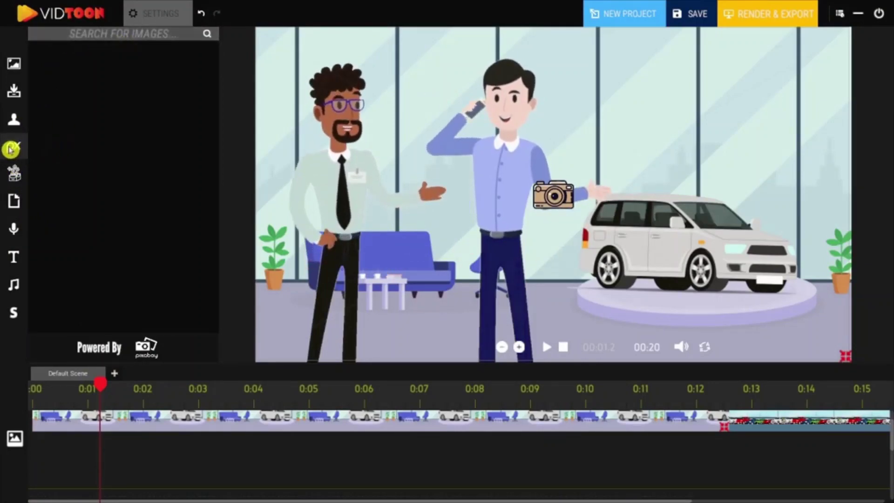
Search Pixabay stock images for 'question' and download the red question-mark signs image.
click(102, 38)
text(question)
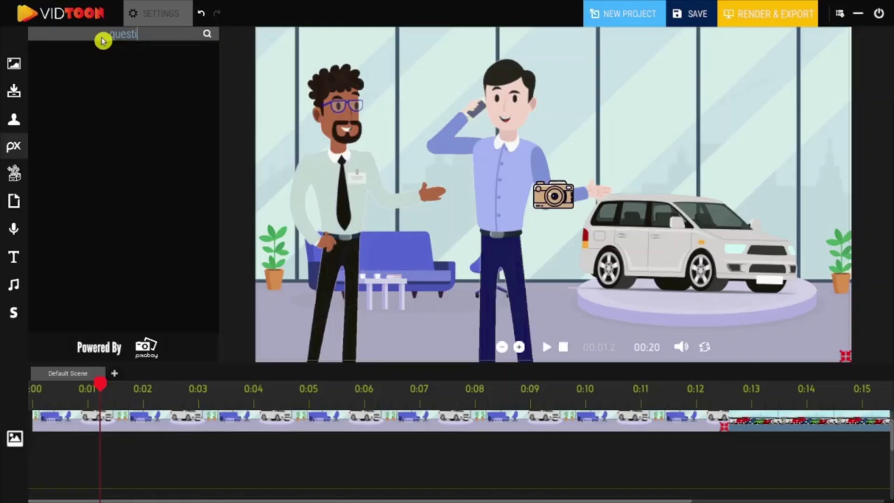
click(208, 35)
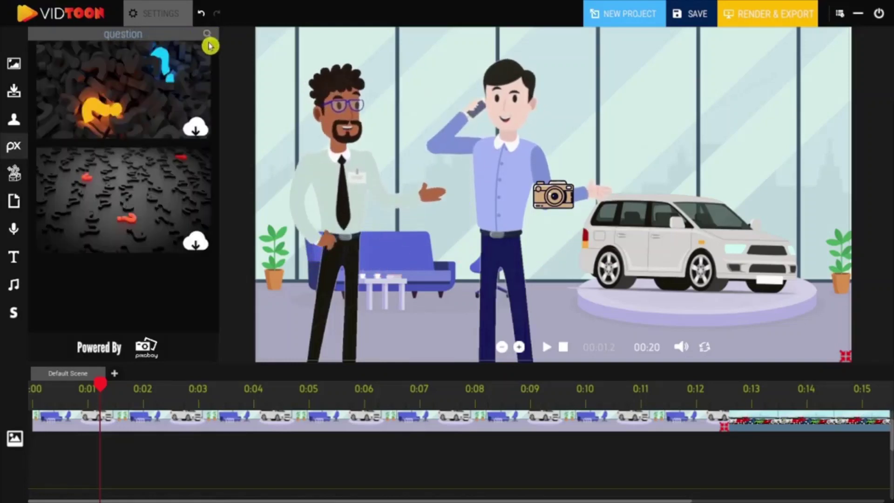
drag(219, 94, 217, 289)
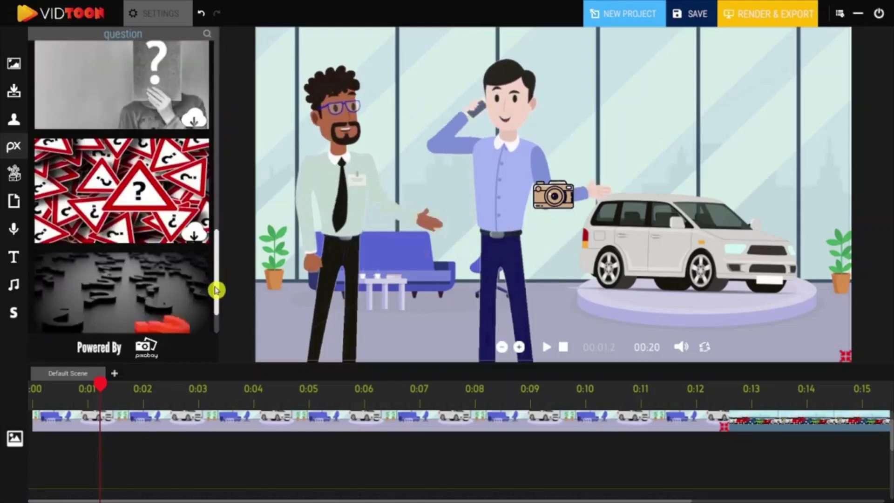
click(194, 163)
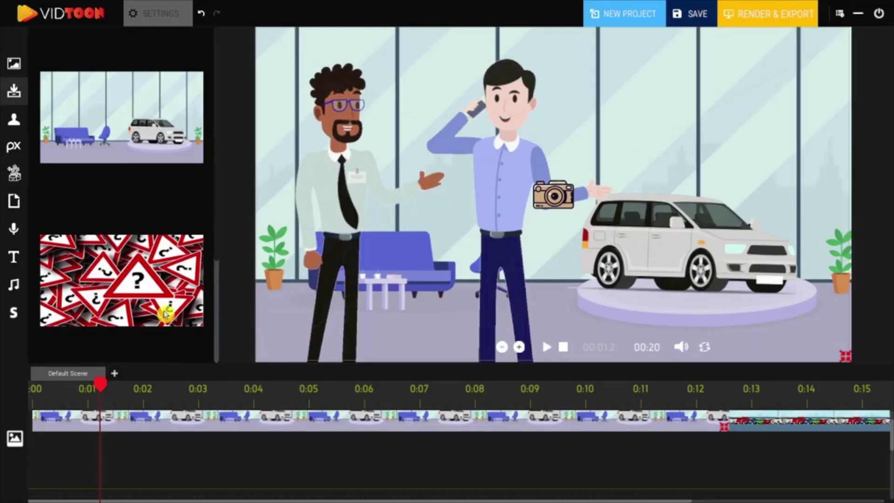
Place the red-signs image in the scene, flip it, enable A-to-B movement, duplicate it, and select its clip.
drag(166, 313, 673, 119)
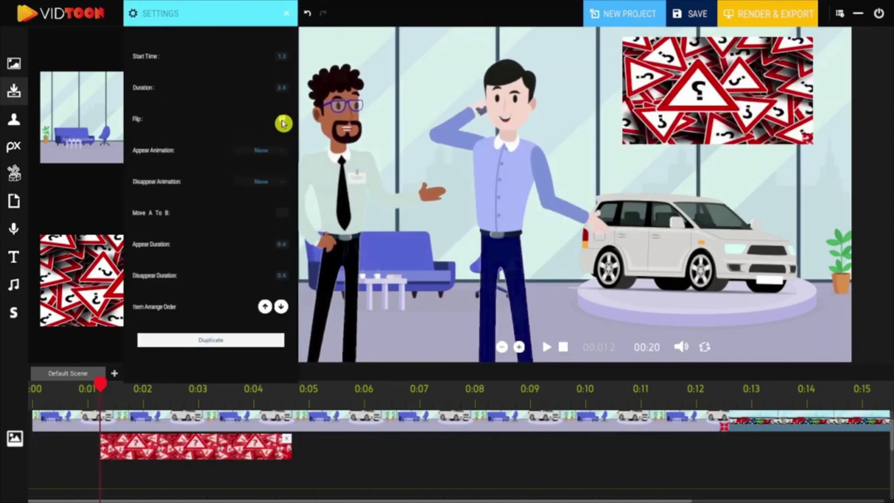
click(283, 121)
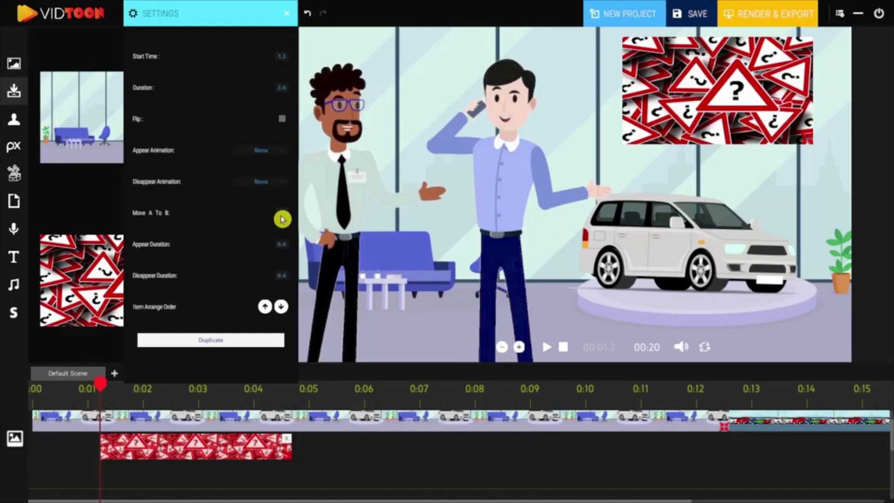
click(281, 214)
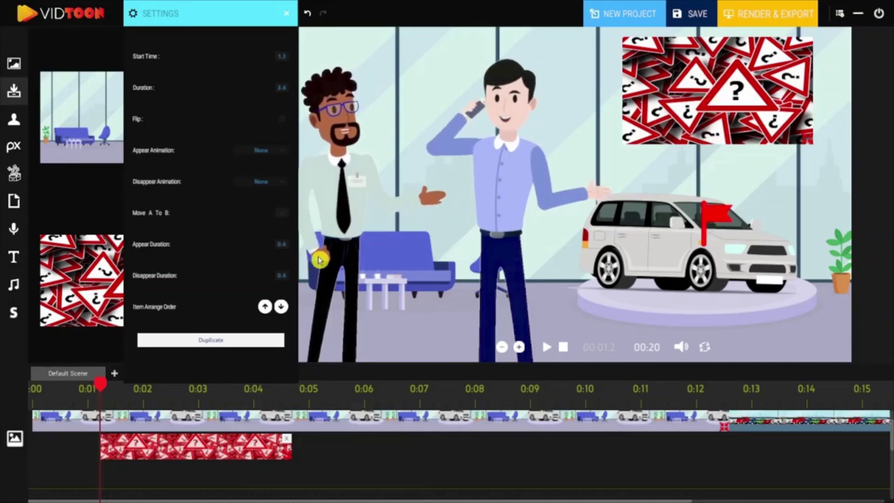
click(225, 342)
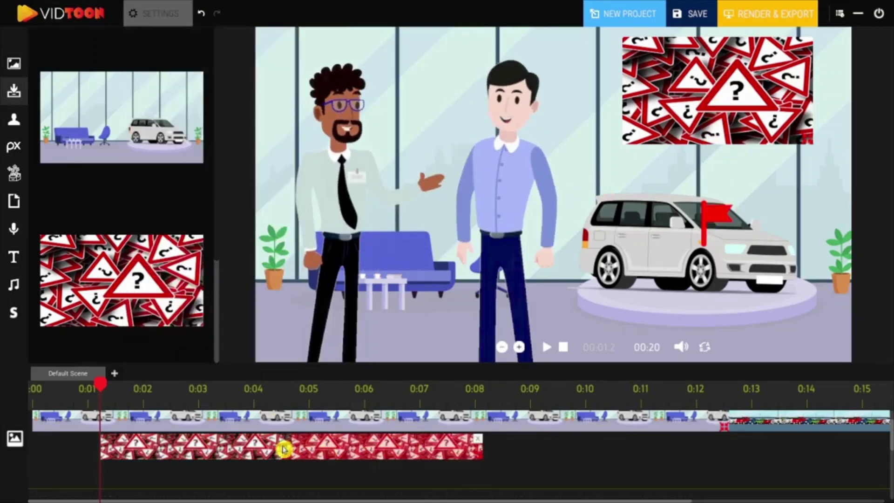
click(478, 438)
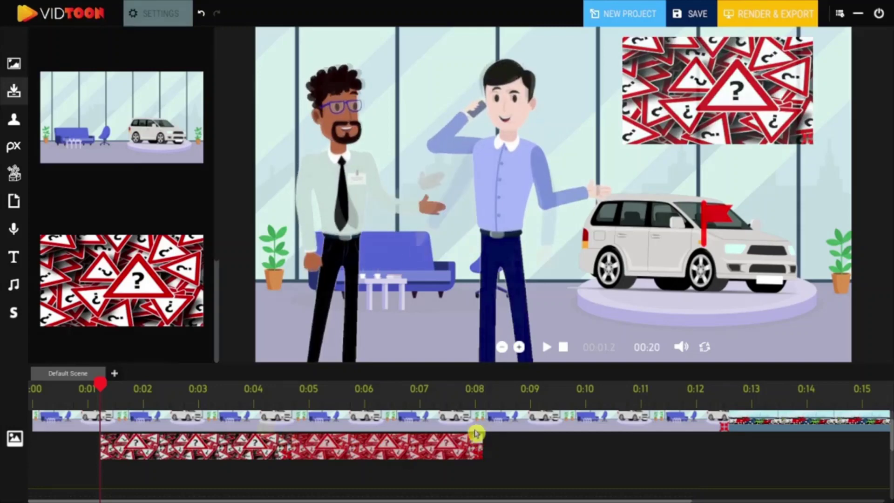
Delete the red-signs image, add the 'Money' cash-and-coins icon, and stretch it to 0:08.
key(Delete)
click(14, 173)
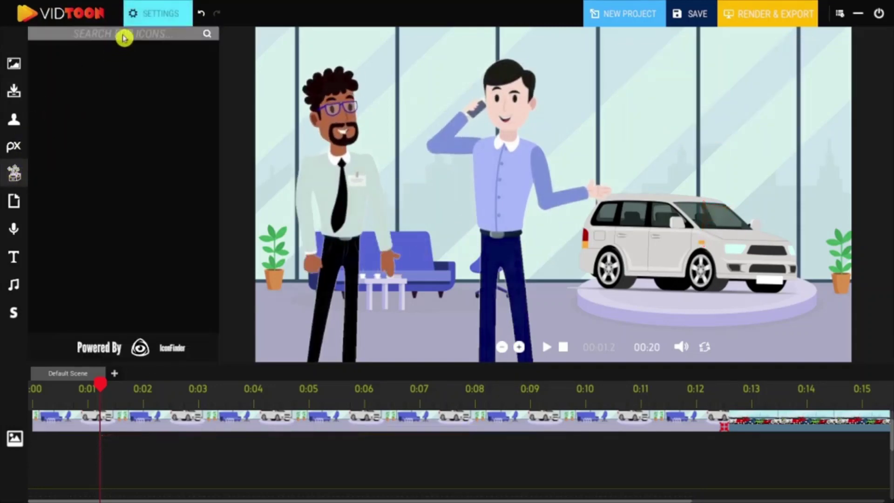
click(124, 38)
text(Money)
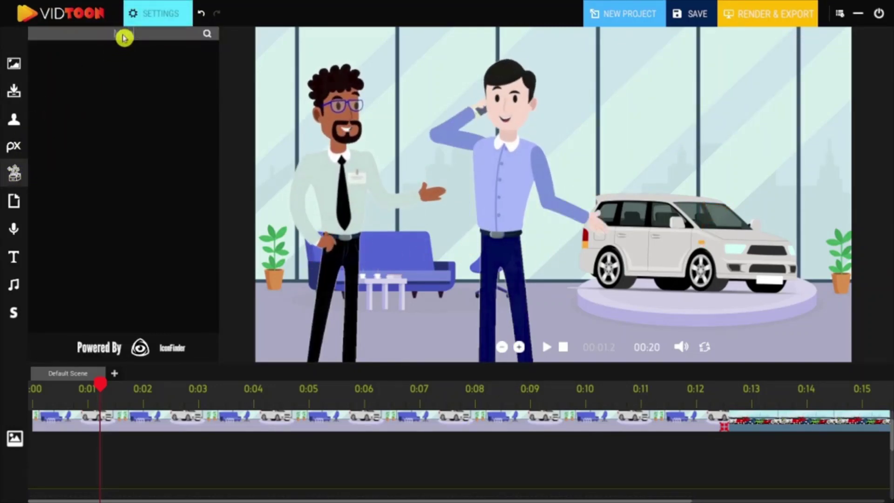
key(Return)
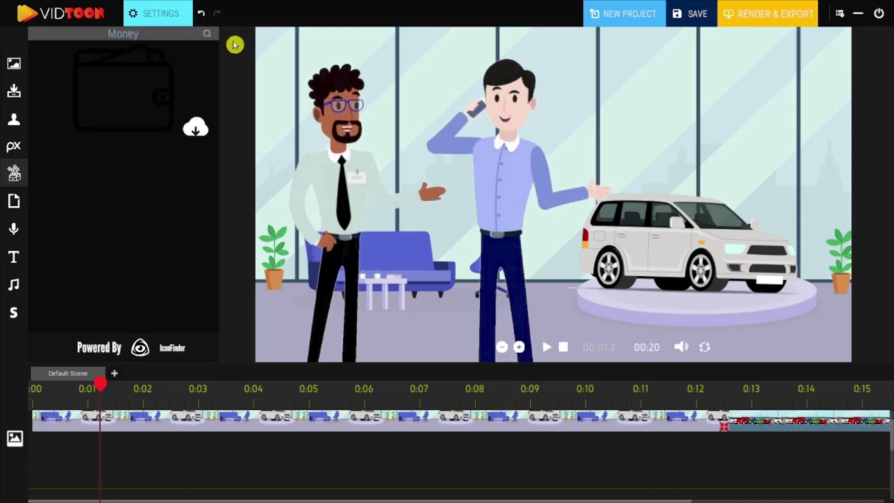
drag(217, 56, 225, 76)
scroll(200, 212, up, 1)
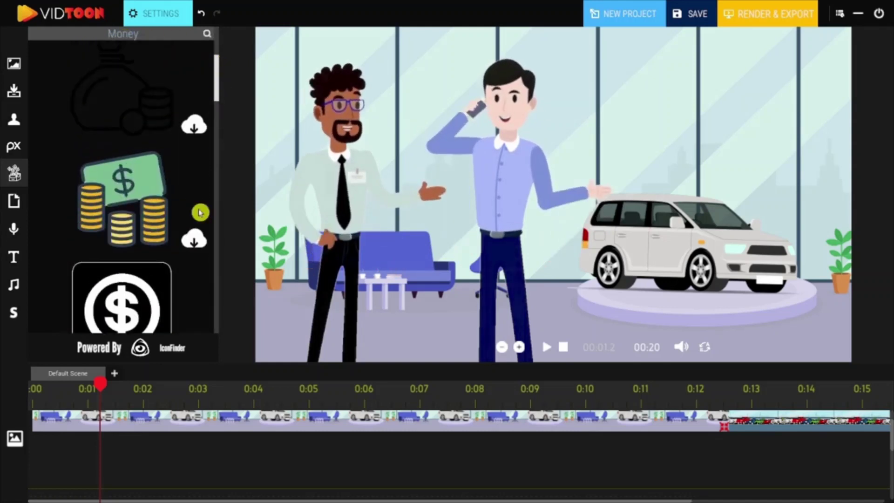
click(195, 242)
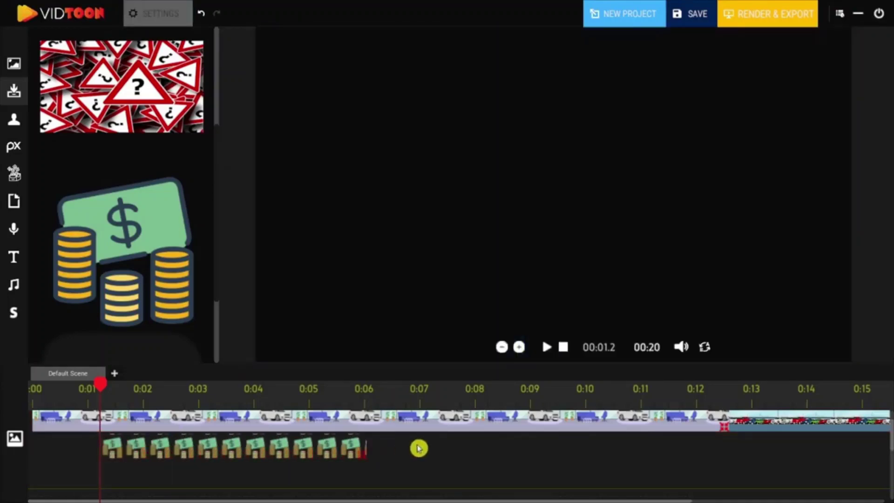
drag(134, 454, 478, 451)
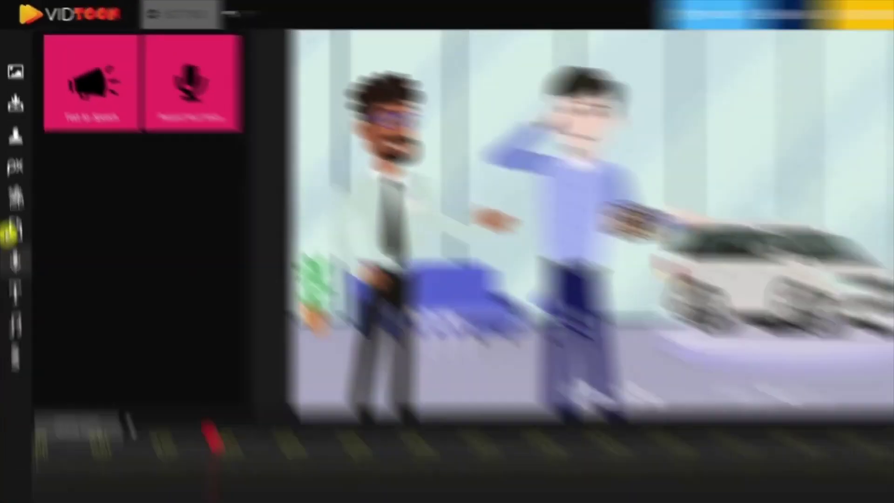
Add a text-to-speech clip, keep the Microsoft David Desktop voice, and select the 'Hello World!' text.
mouse_move(83, 90)
mouse_down()
mouse_move(203, 434)
mouse_move(194, 438)
mouse_move(461, 434)
mouse_up()
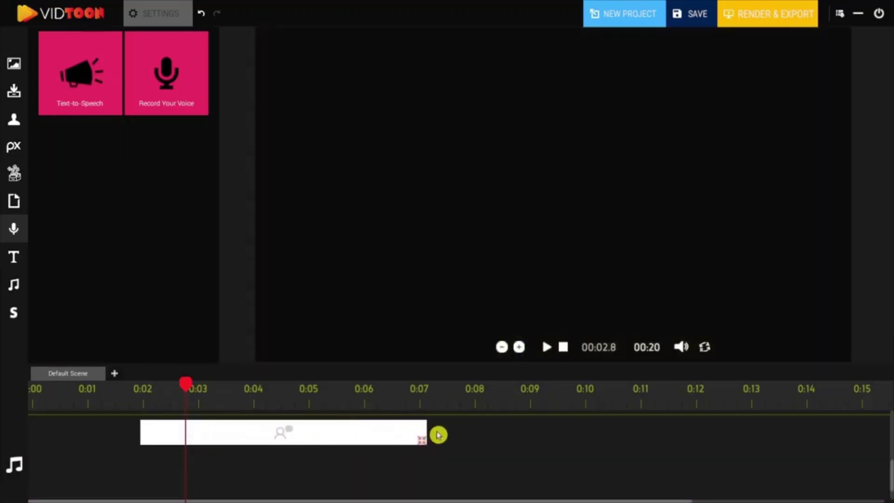
click(402, 436)
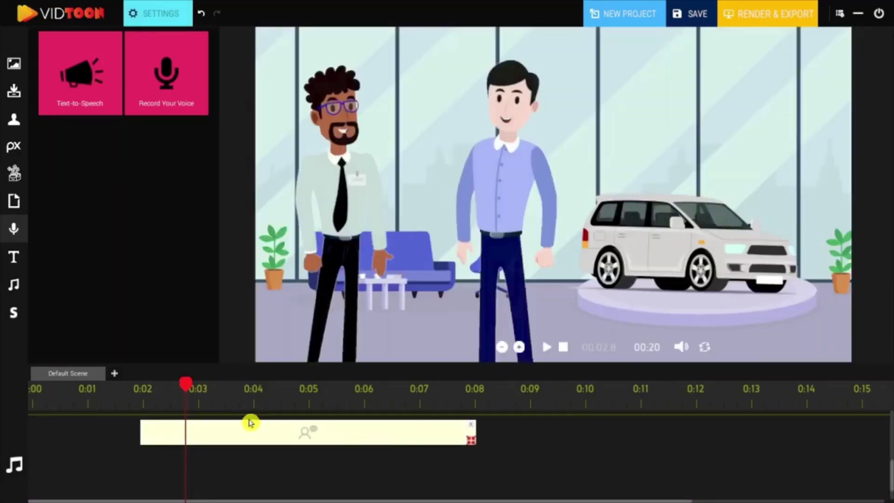
click(150, 16)
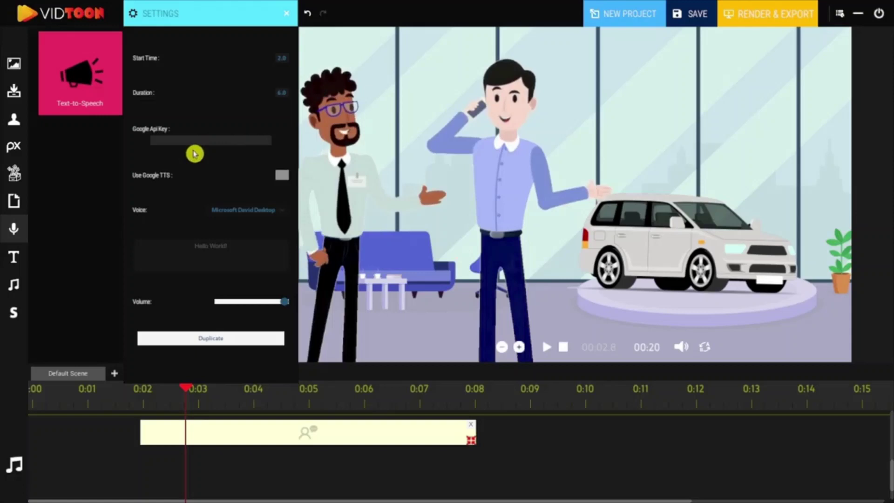
click(273, 214)
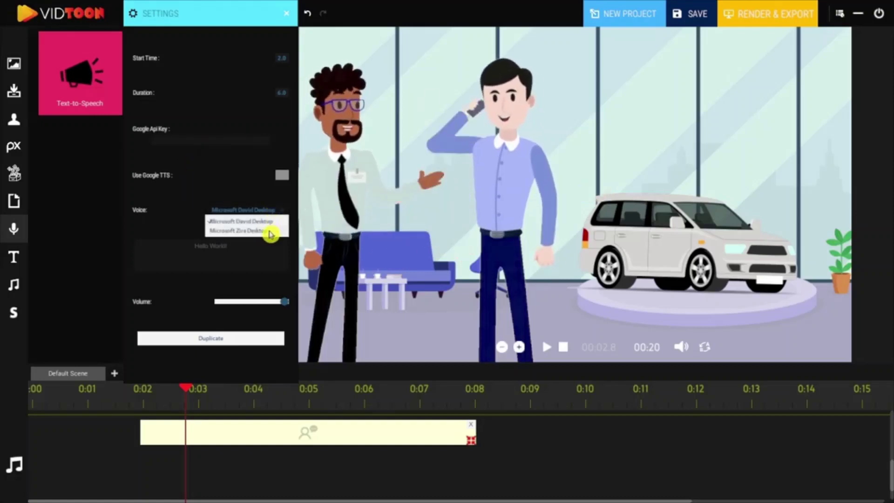
click(271, 233)
click(280, 213)
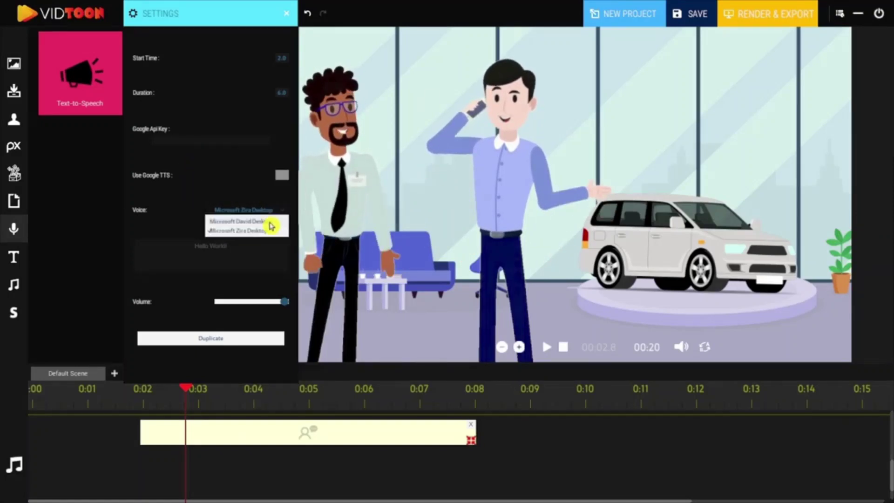
drag(246, 248, 154, 250)
text(Are Y)
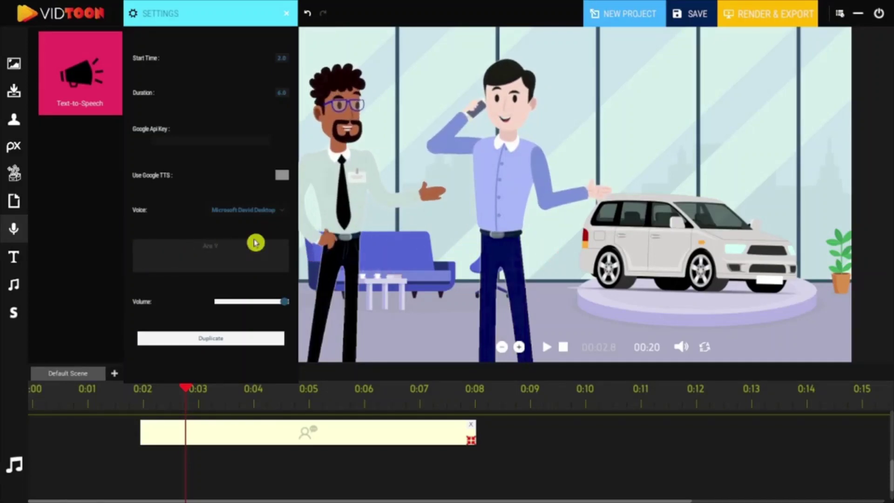
text(ou livin)
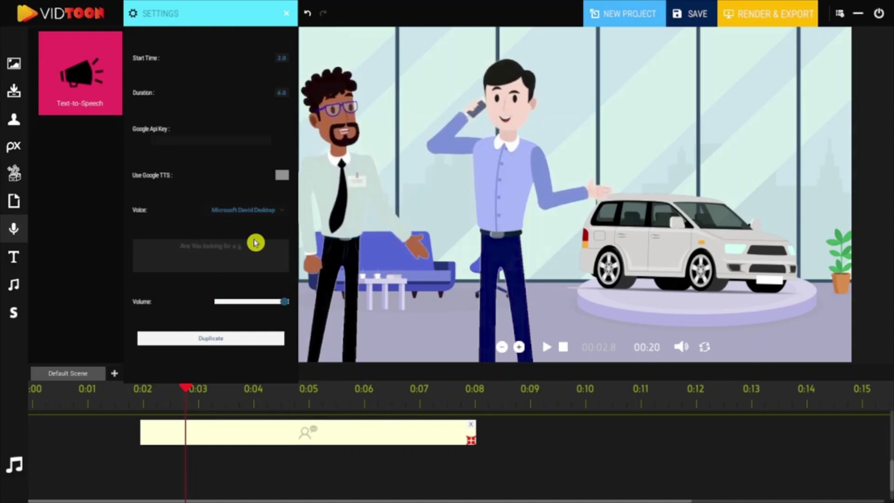
text(ood car)
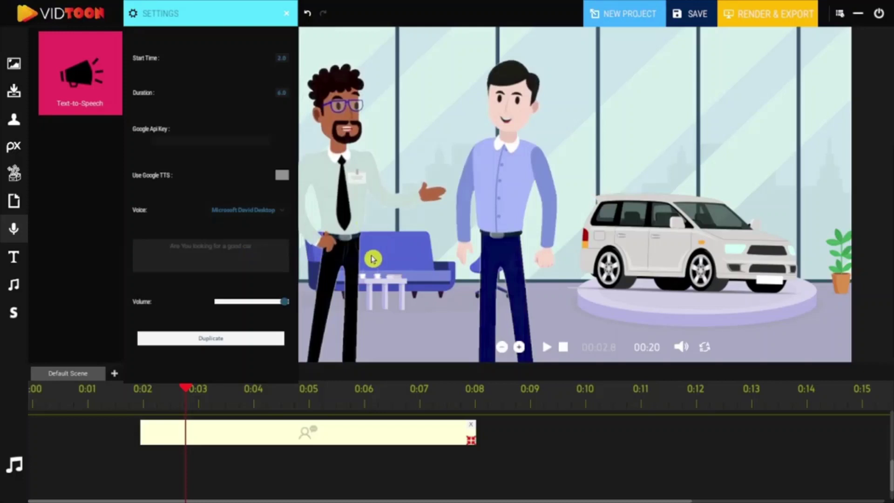
click(393, 256)
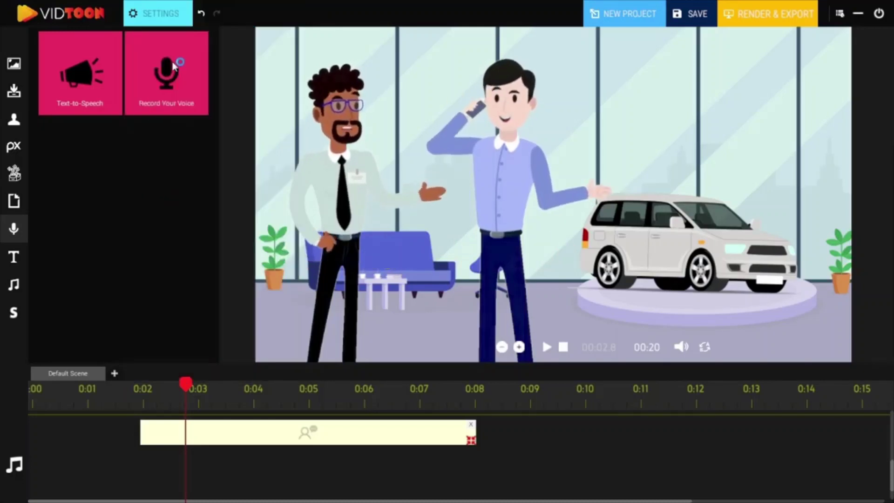
mouse_move(156, 67)
mouse_down()
mouse_move(165, 460)
mouse_move(228, 466)
mouse_up()
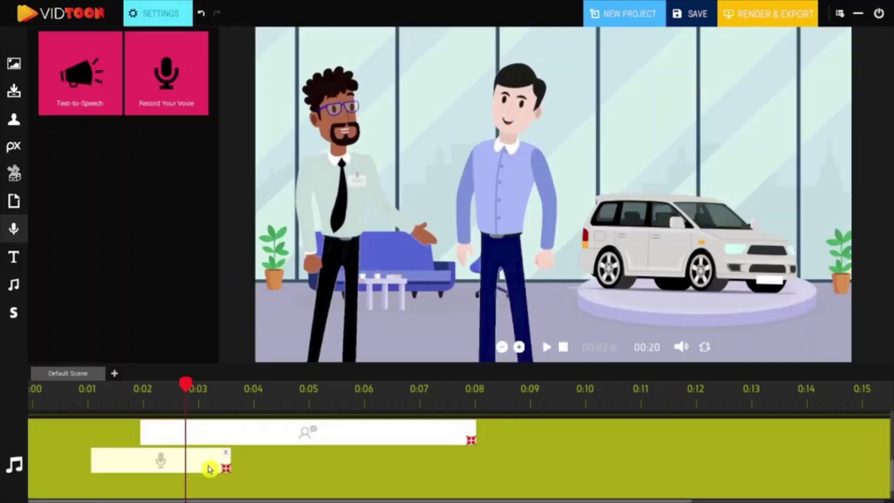
click(167, 14)
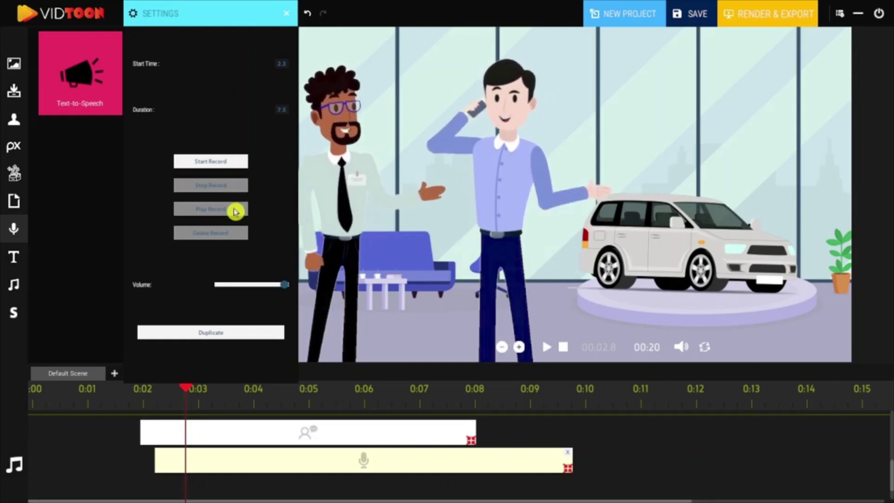
click(287, 18)
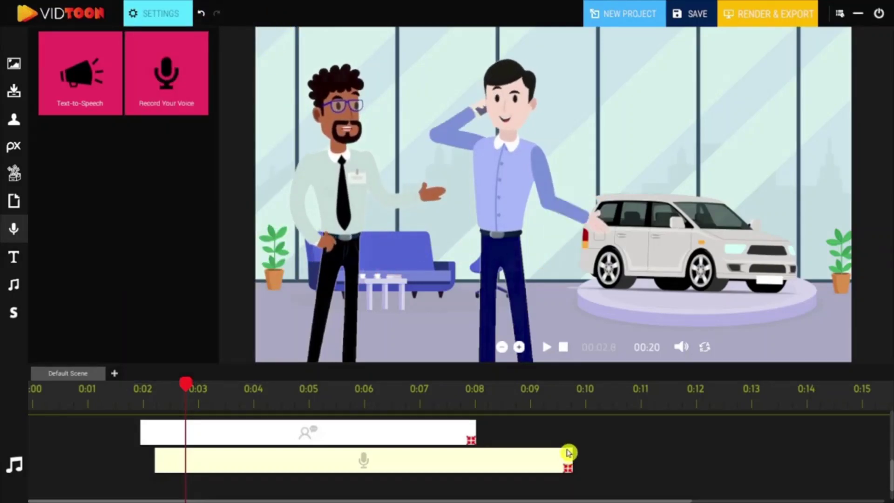
key(Delete)
Add a red speech-bubble caption on a grey banner about buying or selling a vehicle, then preview.
click(475, 427)
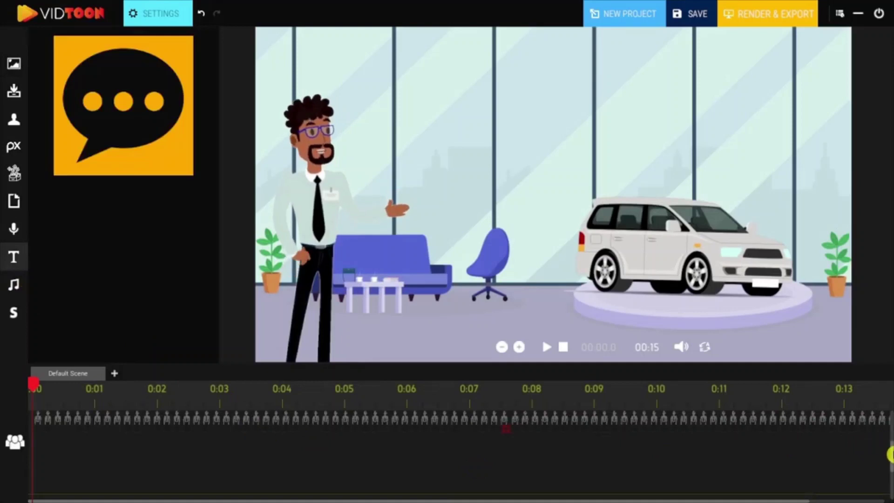
drag(891, 455, 891, 471)
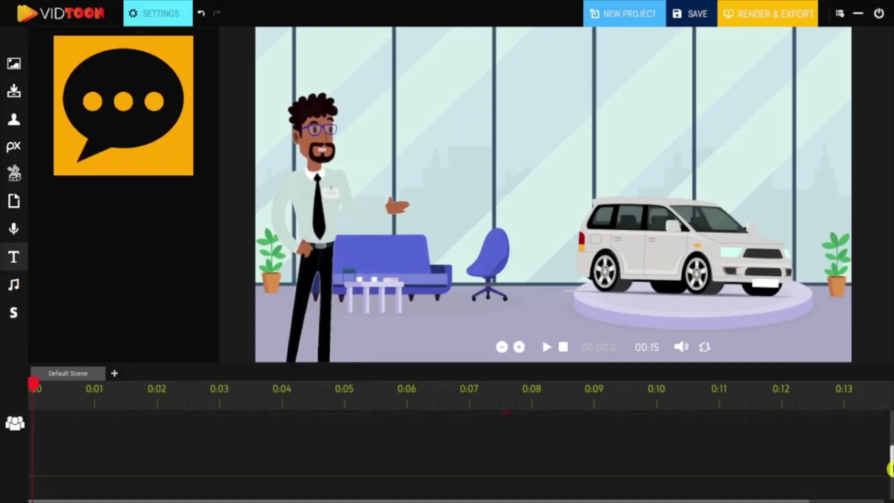
drag(123, 105, 150, 420)
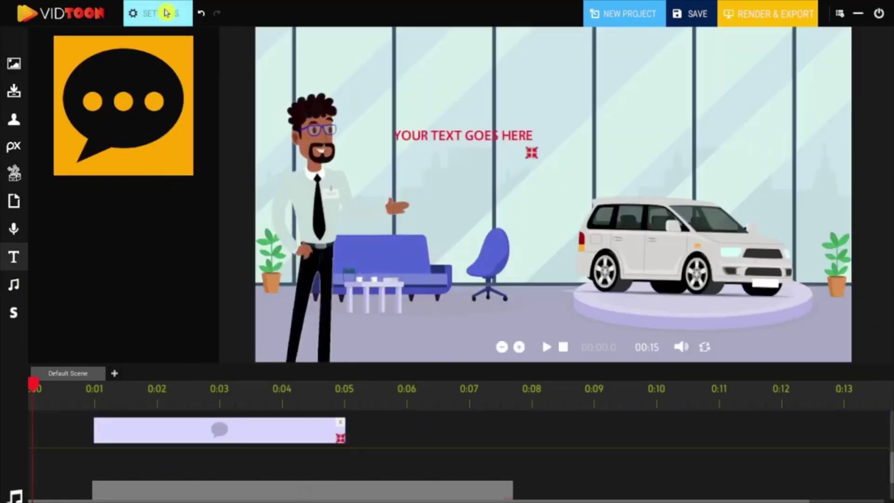
click(165, 13)
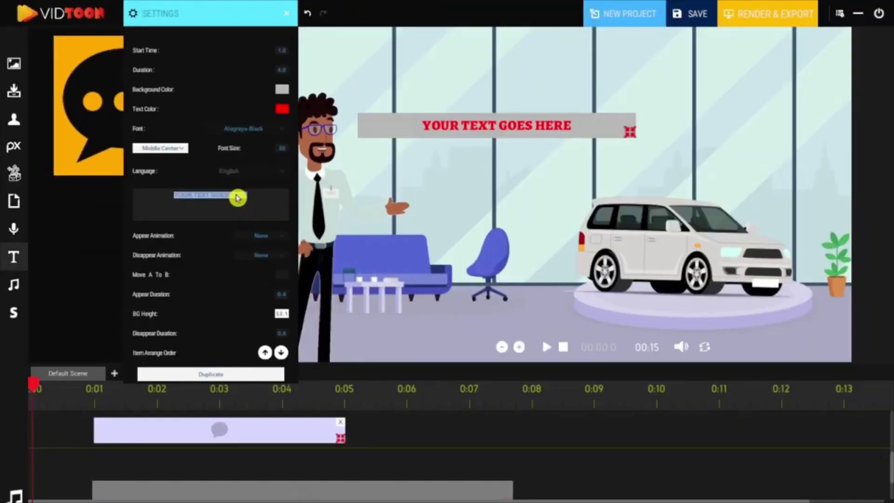
text(Are you looking t)
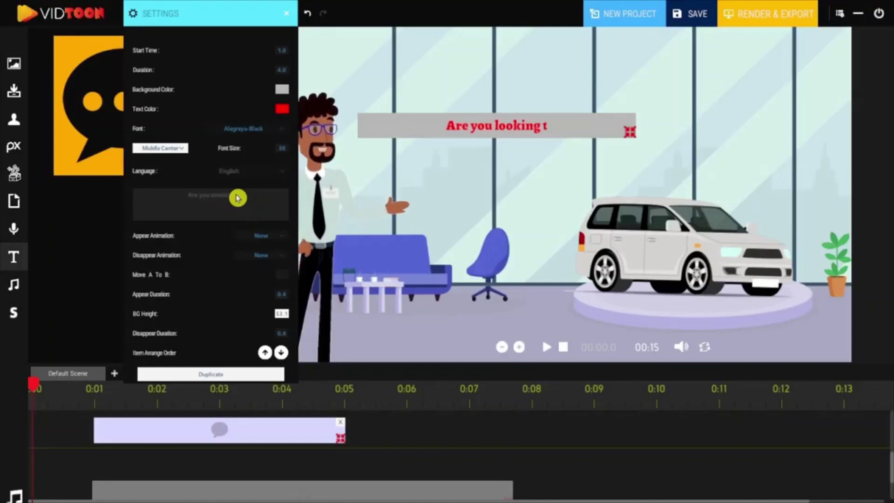
click(545, 348)
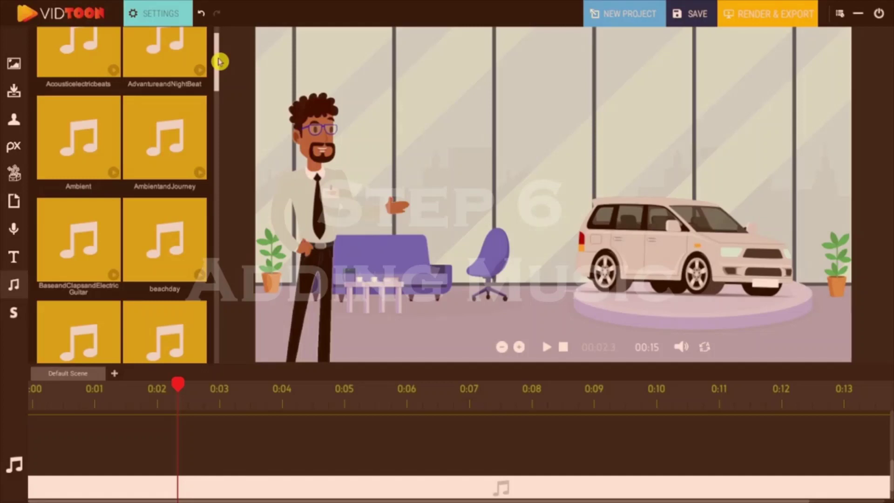
drag(220, 60, 219, 151)
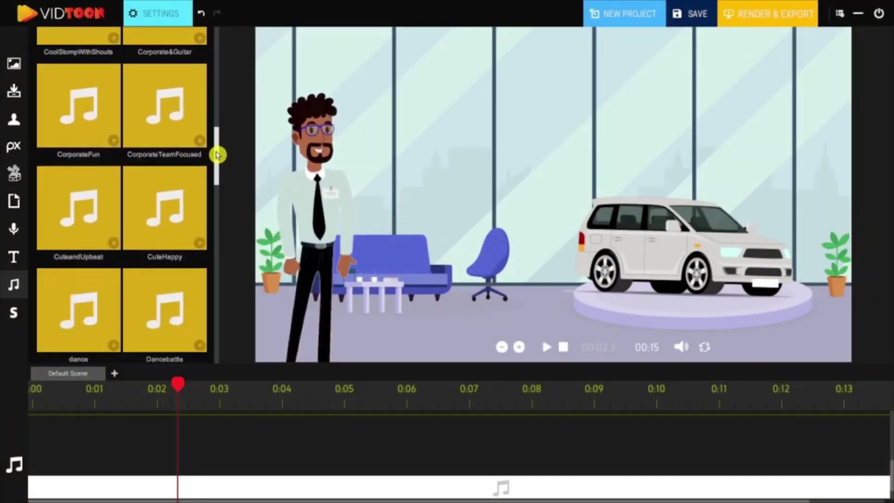
Stretch a background music track across the whole timeline at reduced volume and preview it.
mouse_move(203, 328)
mouse_down()
mouse_move(219, 329)
mouse_move(108, 452)
mouse_move(20, 449)
mouse_up()
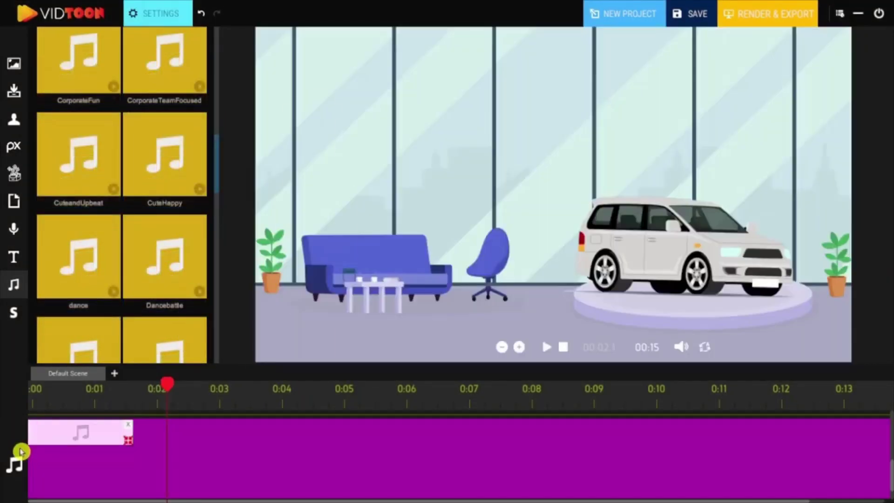
mouse_move(127, 443)
mouse_down()
mouse_move(569, 437)
mouse_move(865, 459)
mouse_up()
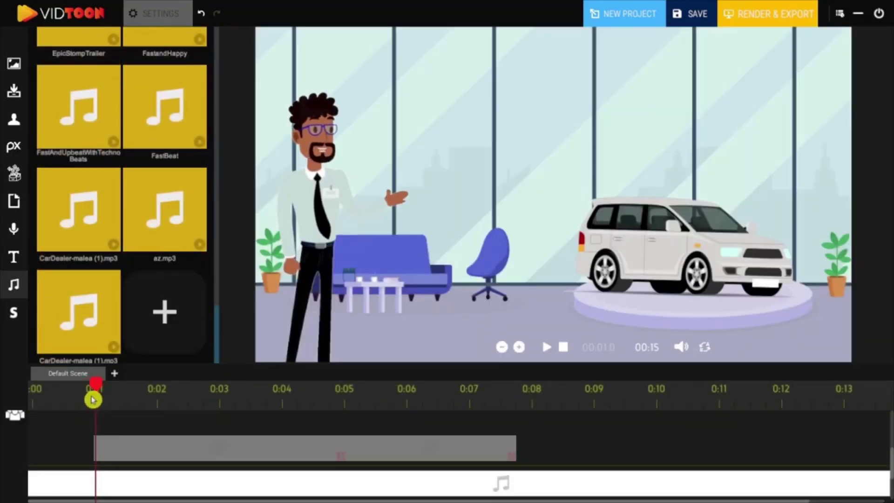
click(163, 318)
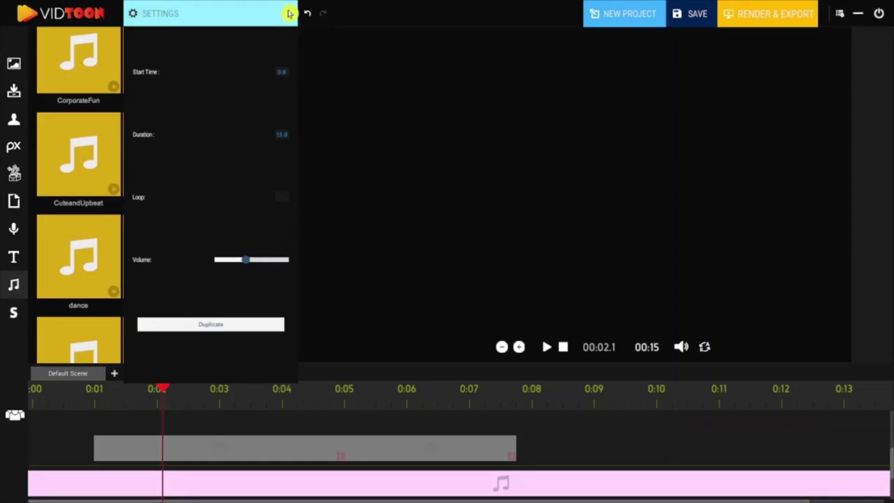
click(287, 13)
click(564, 348)
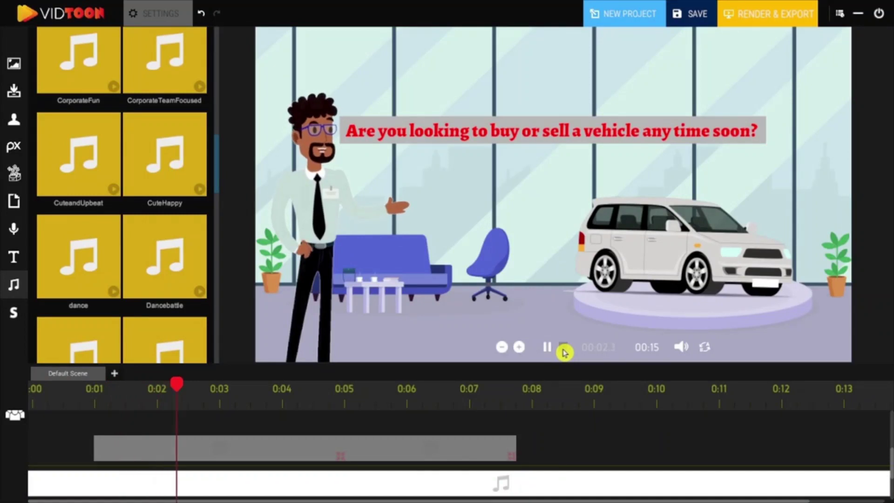
click(563, 348)
drag(217, 177, 209, 356)
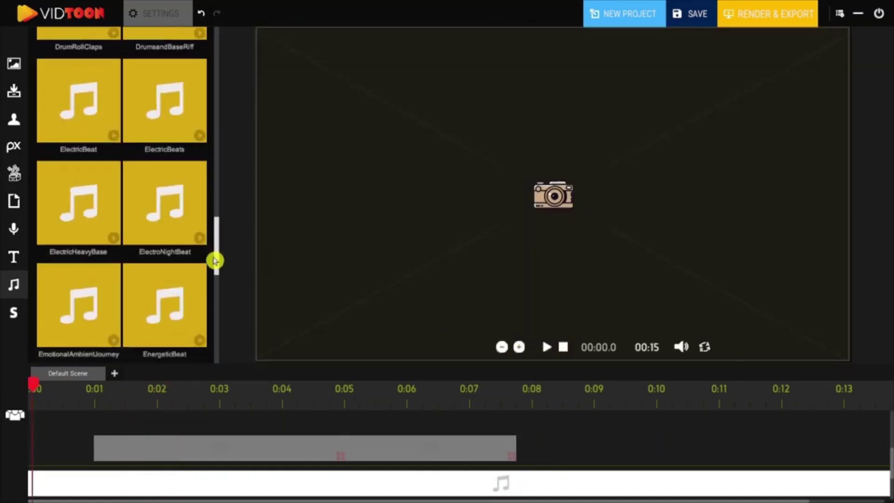
Import CarDealer-malea (1).mp3, place it at 0:01 beneath the music track, and preview.
click(94, 398)
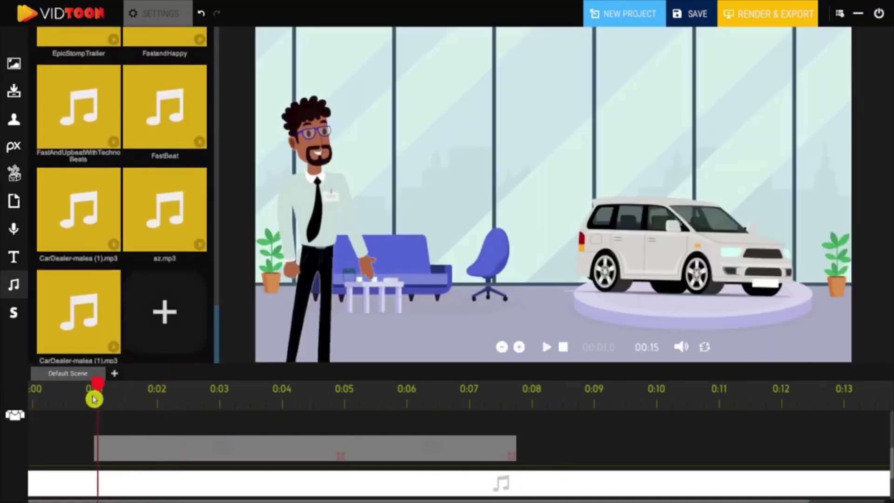
click(163, 319)
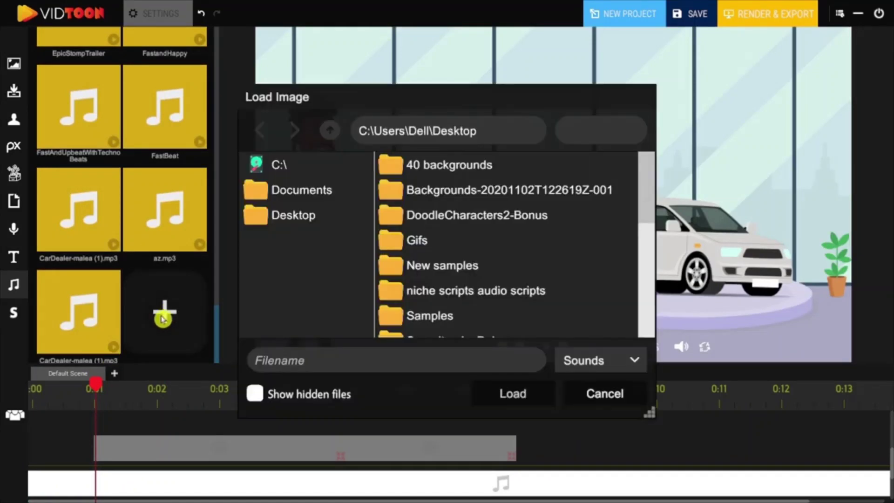
scroll(520, 233, down, 5)
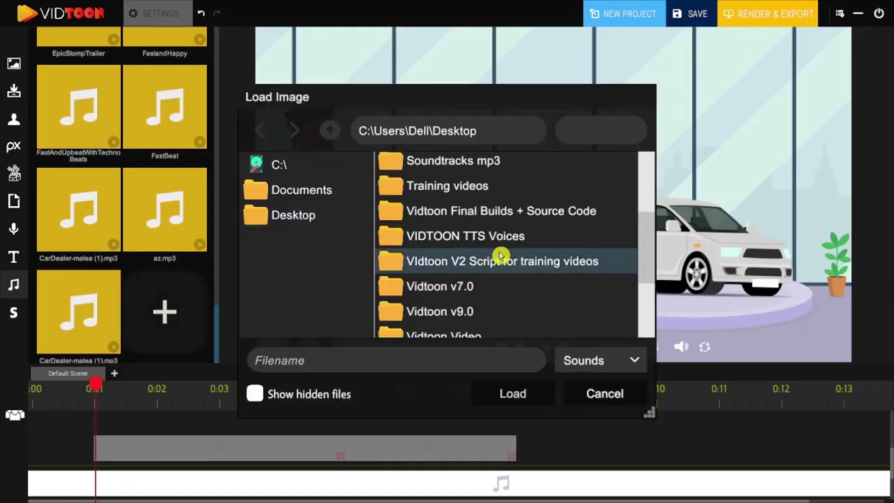
scroll(447, 255, down, 2)
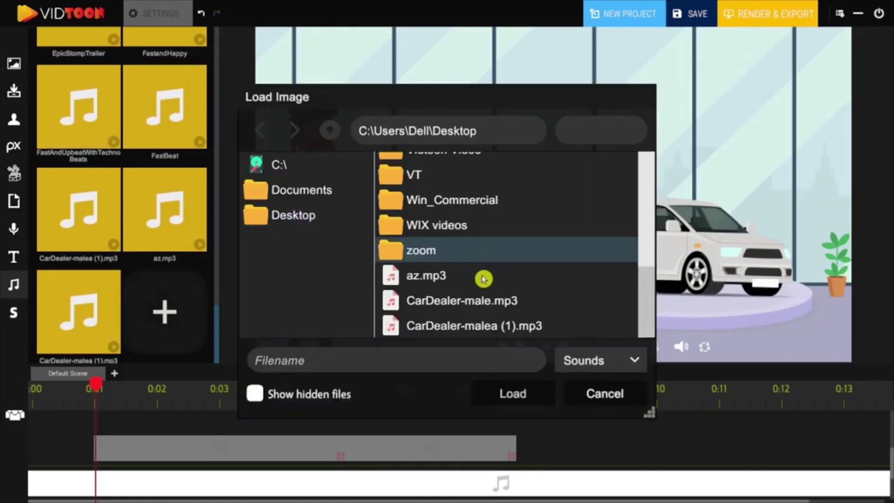
click(487, 328)
click(512, 394)
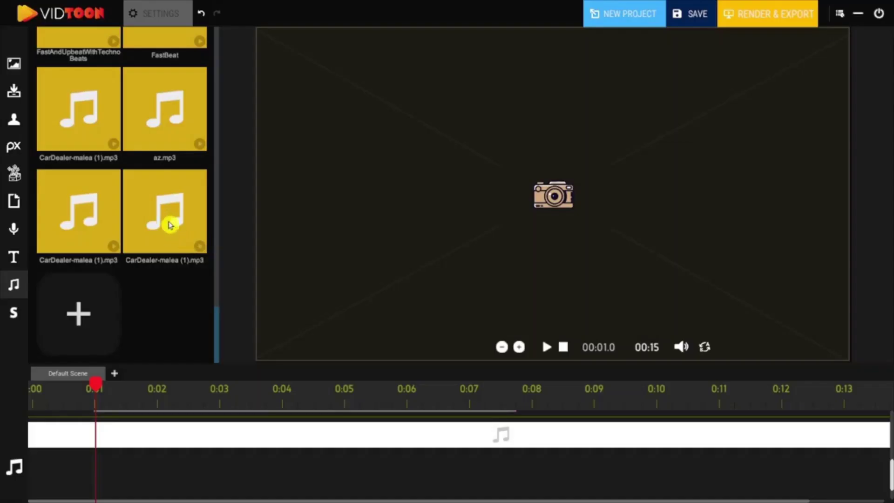
mouse_move(170, 224)
mouse_down()
mouse_move(142, 459)
mouse_move(130, 464)
mouse_up()
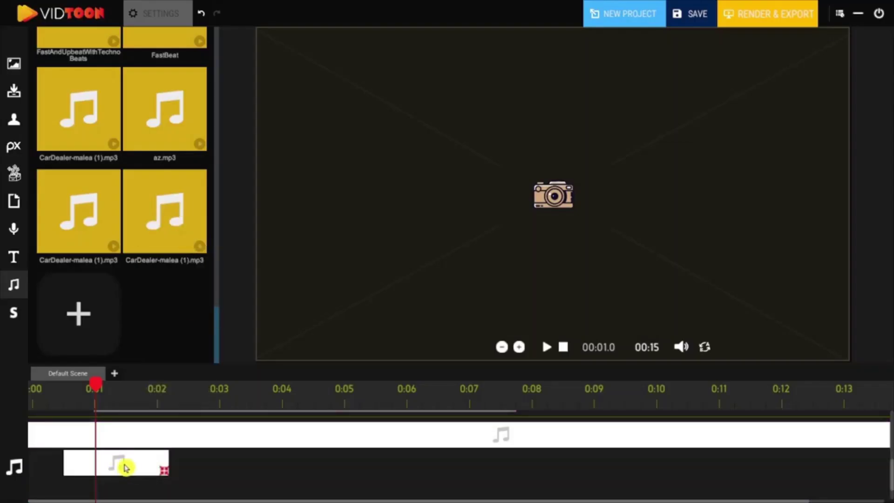
click(172, 11)
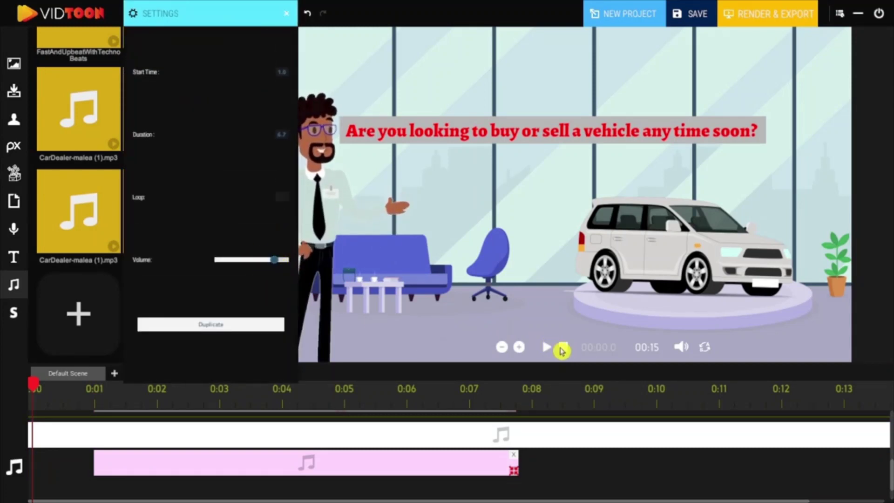
click(548, 348)
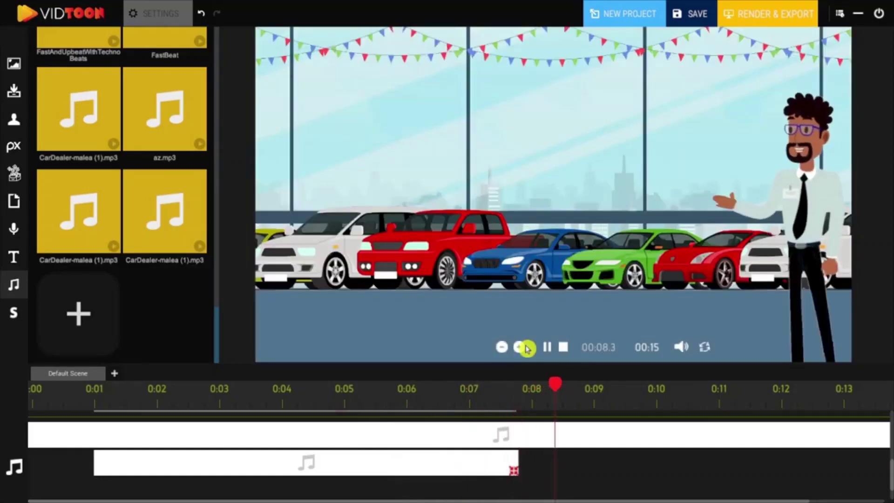
click(563, 347)
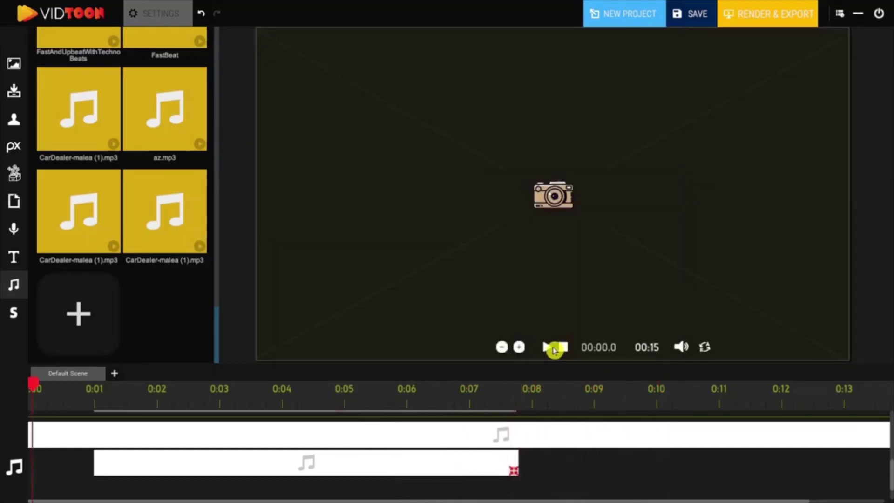
Save the project as 'saved car dealer' and begin exporting it as 'cardealer video'.
click(285, 404)
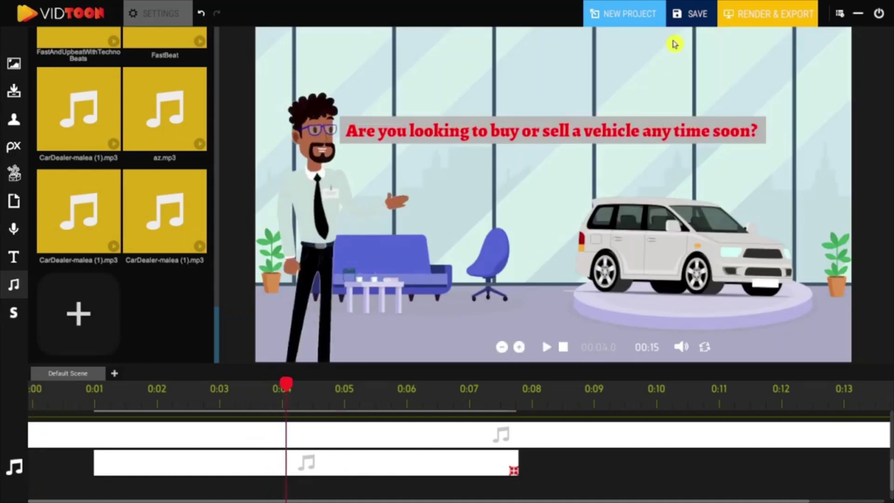
click(694, 14)
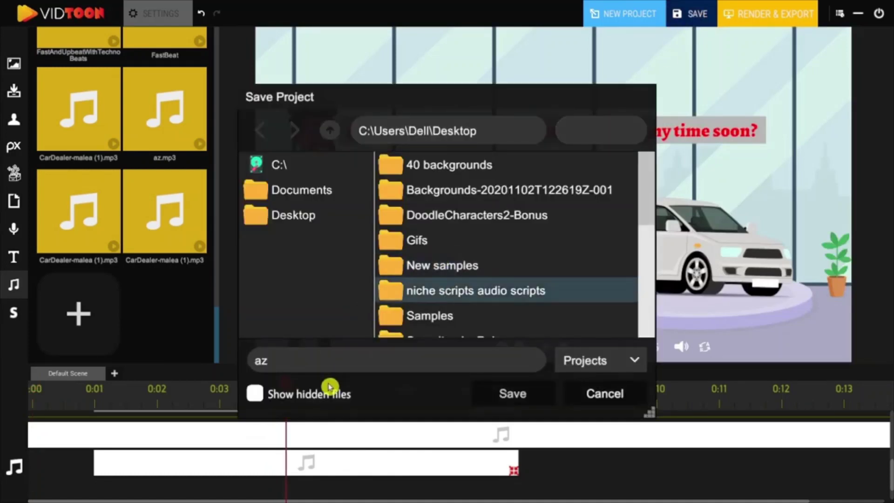
text(saved car dealer)
click(513, 394)
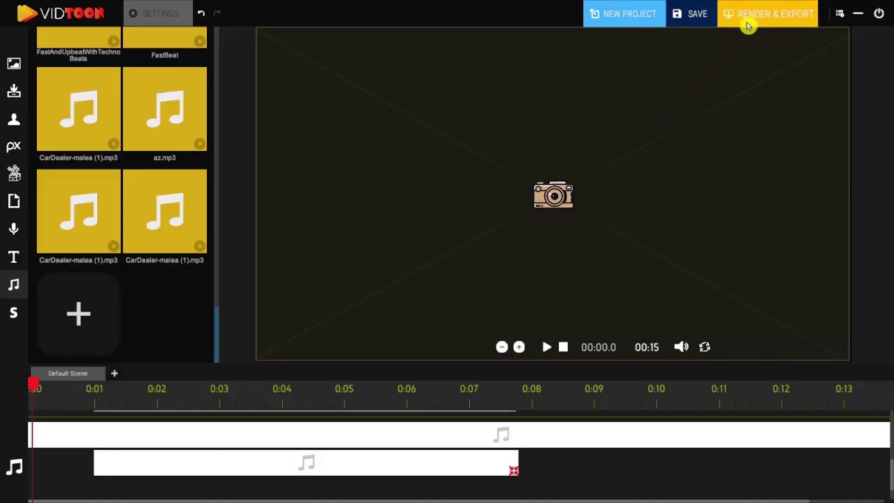
click(745, 14)
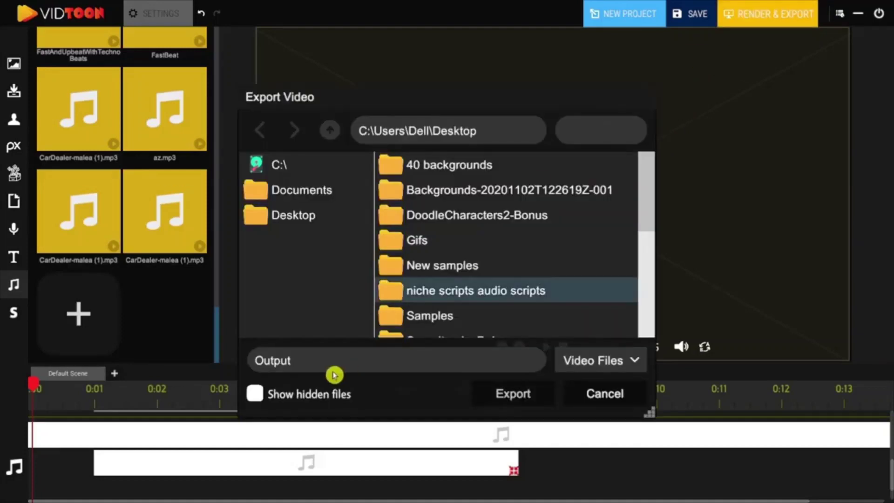
click(337, 363)
text(carde)
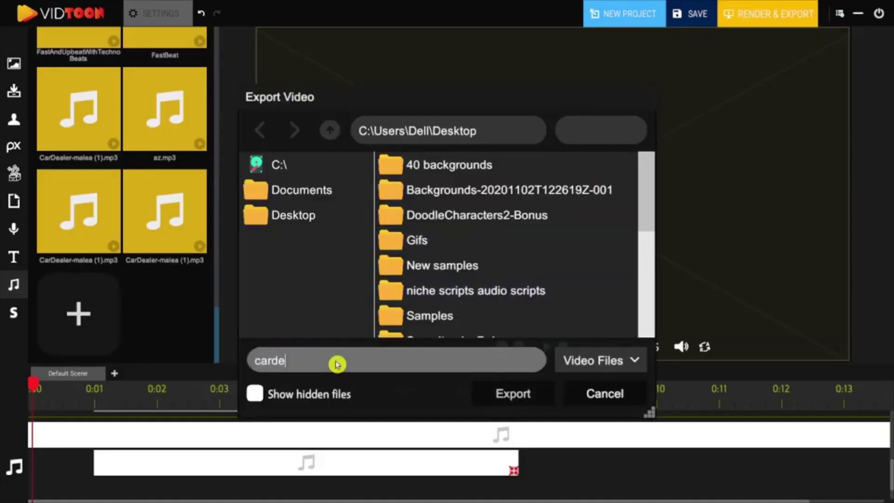
text(aler video)
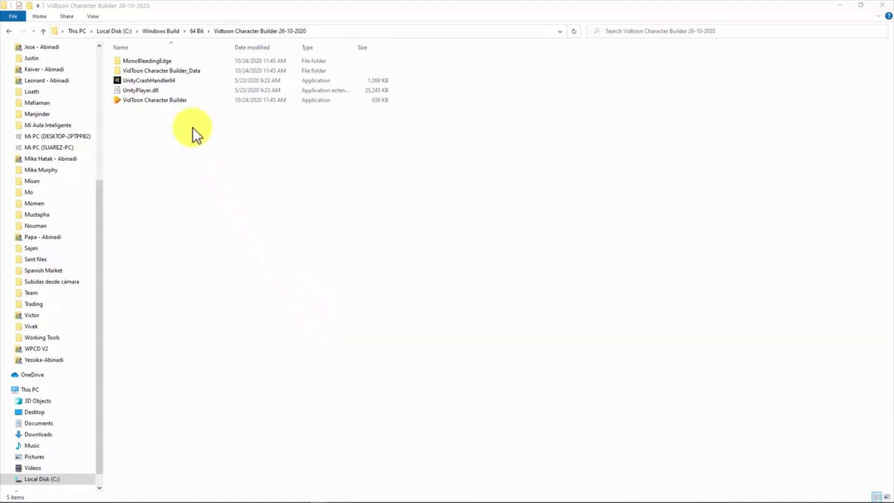
Run the Character Builder application as administrator and open its LOGIN form.
click(163, 101)
right_click(164, 99)
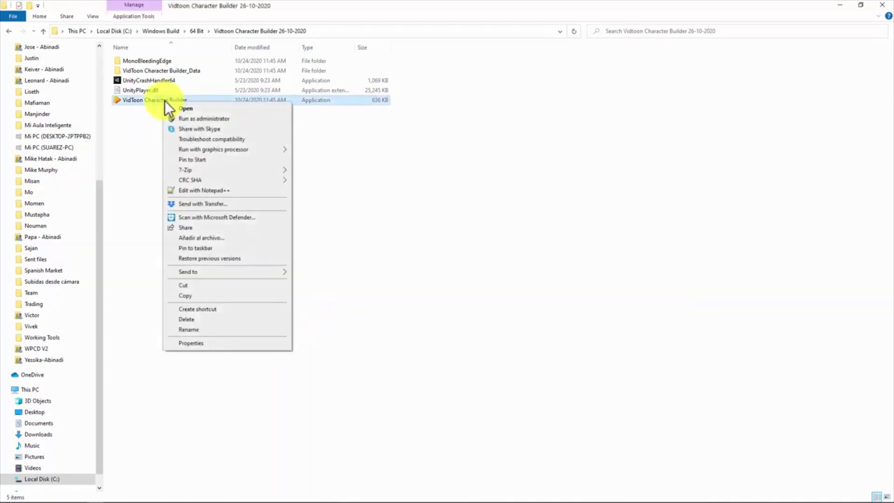
click(205, 118)
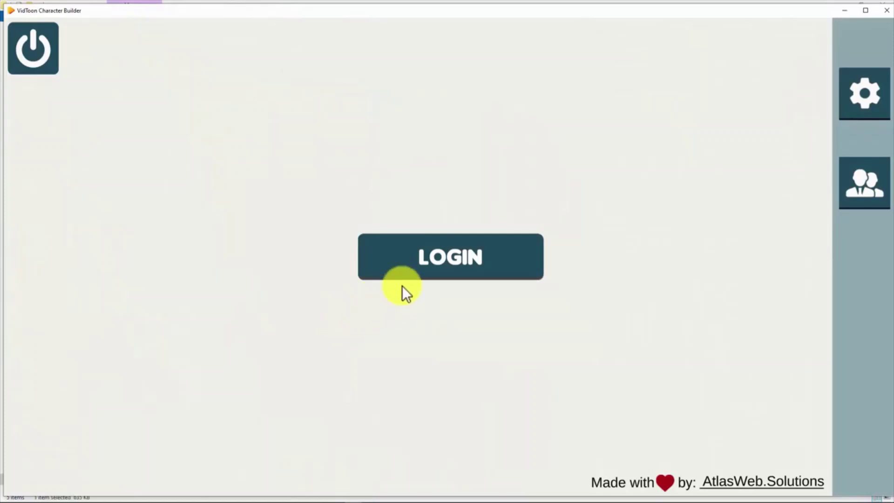
click(422, 267)
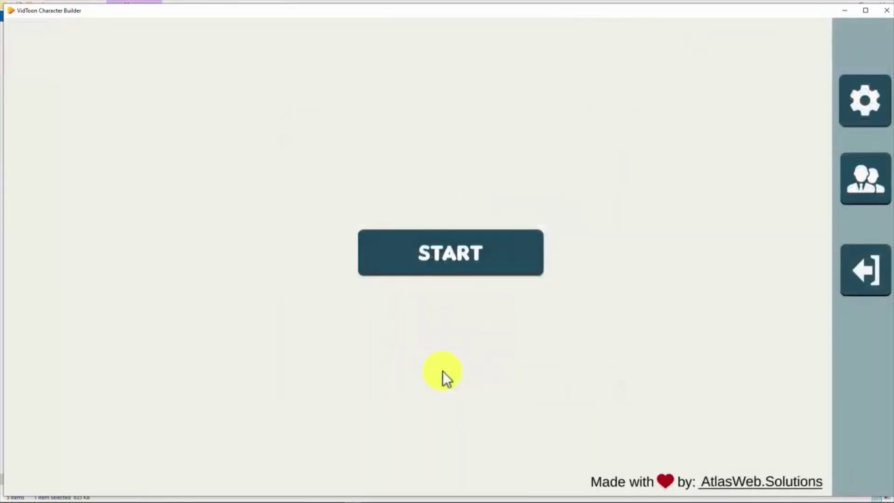
Start a new Classic character and make it male.
click(440, 267)
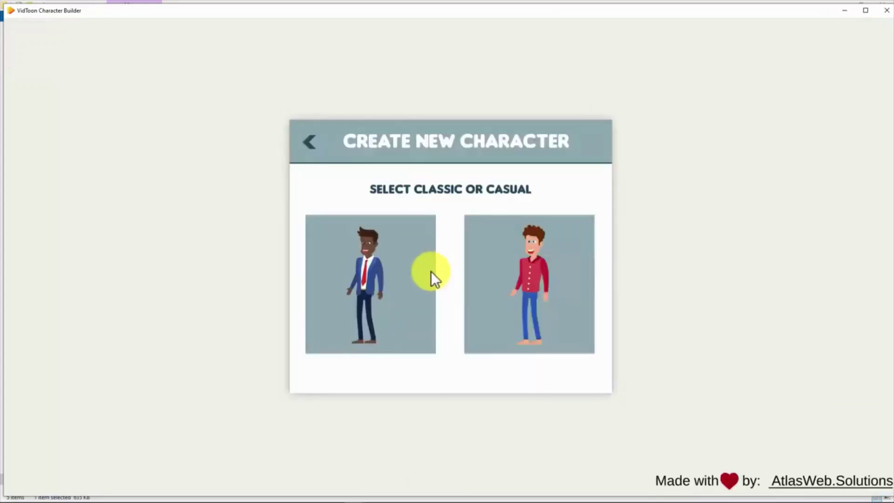
click(388, 284)
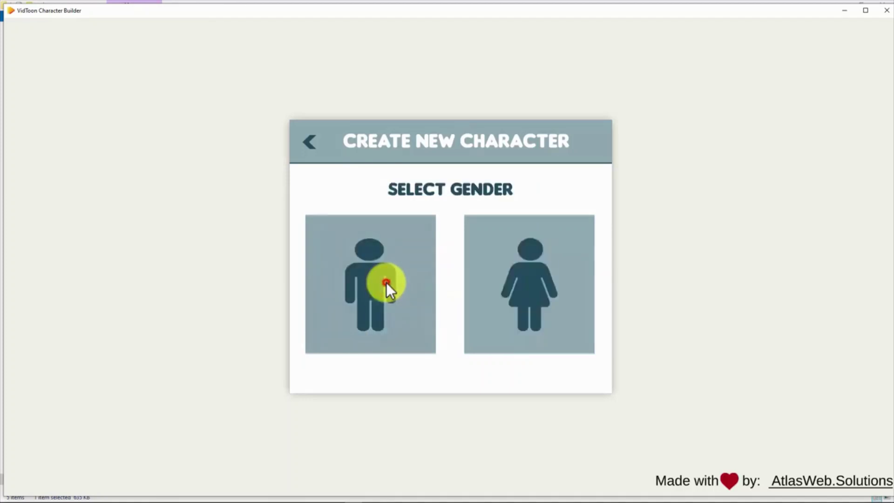
click(410, 307)
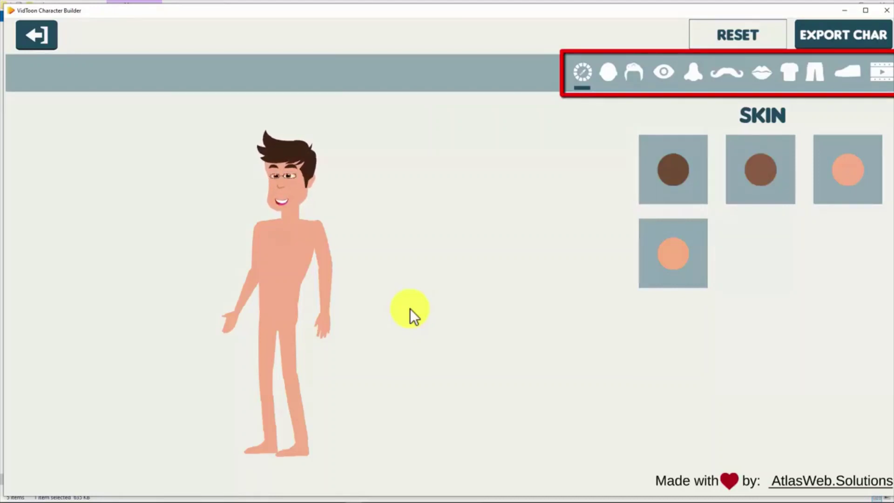
Give the character light peach skin and the fourth face shape.
click(660, 190)
click(742, 188)
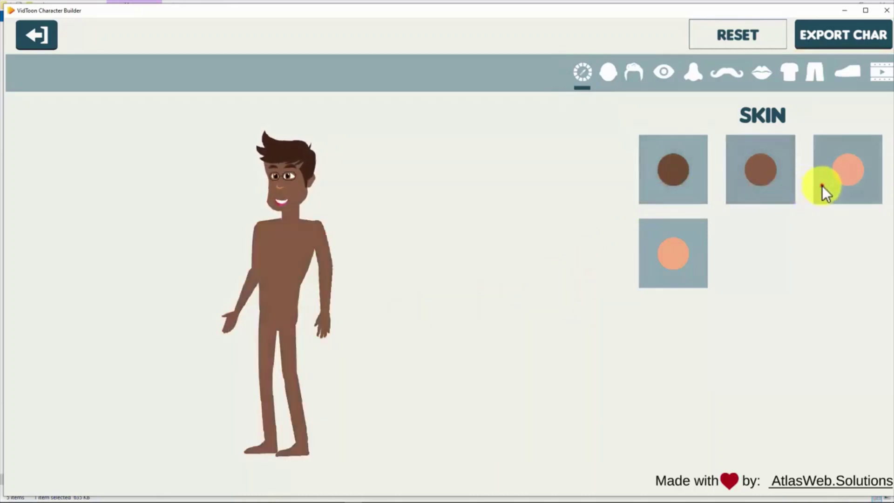
click(821, 186)
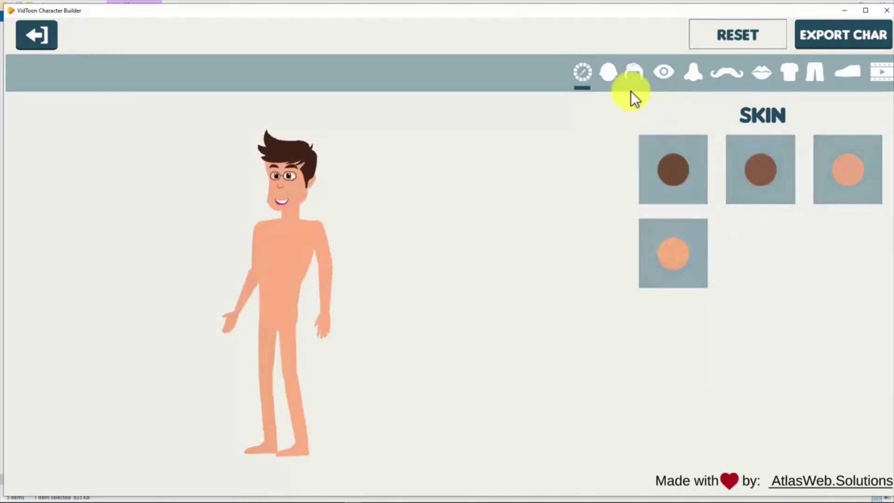
click(608, 74)
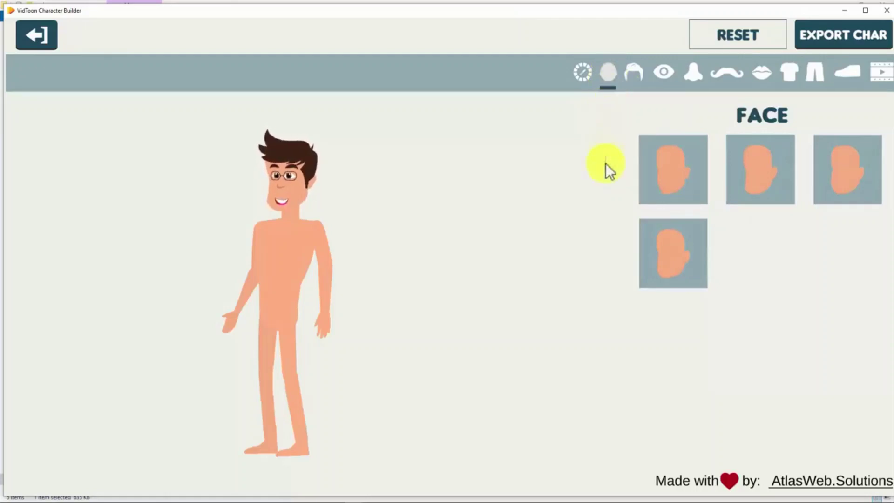
click(661, 166)
click(748, 168)
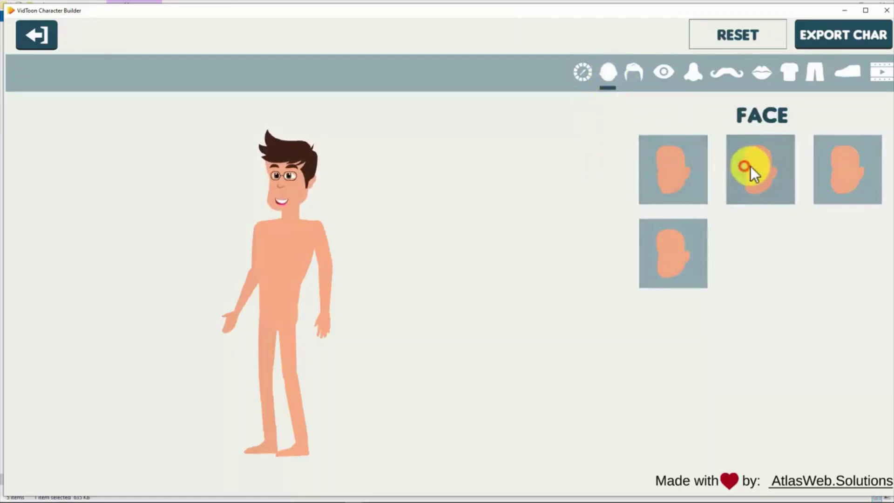
click(829, 171)
click(685, 244)
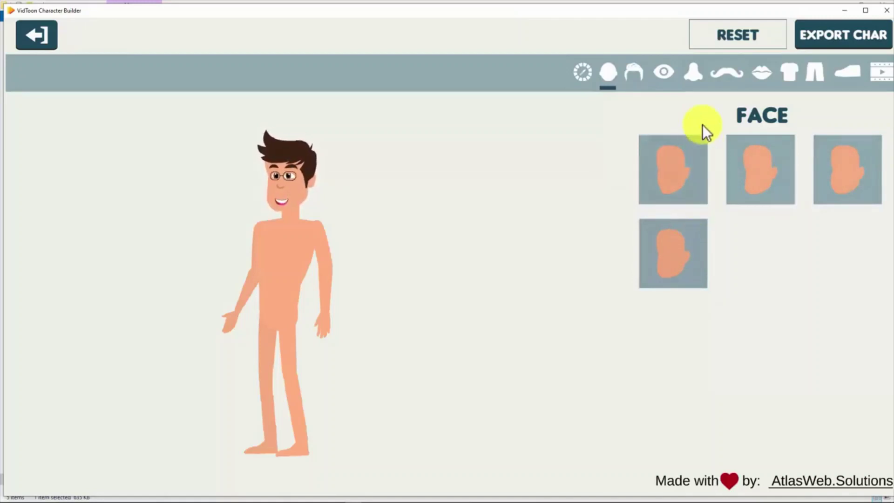
Try the spiky, swept and curly hairstyles, then leave the character bald.
click(633, 74)
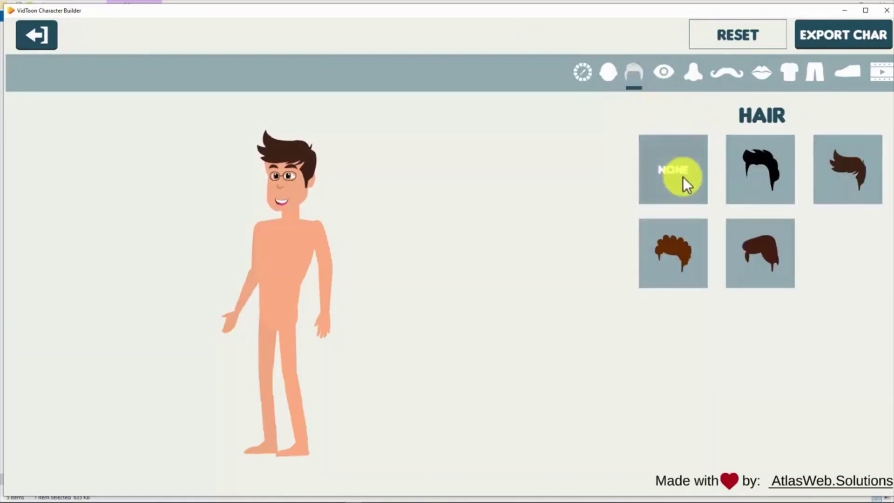
click(753, 182)
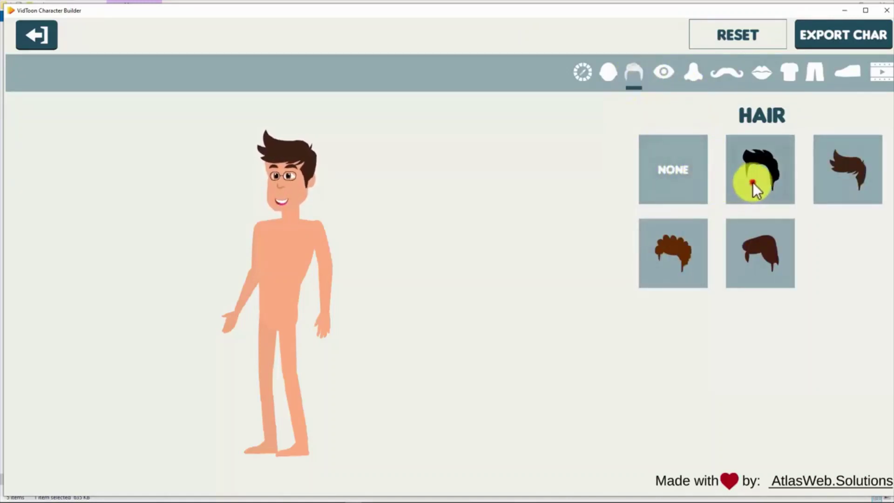
click(835, 176)
click(695, 245)
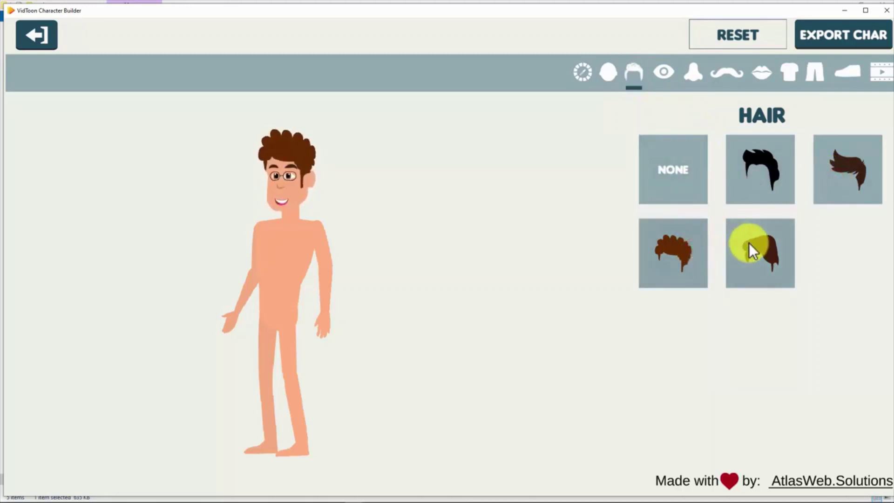
click(698, 184)
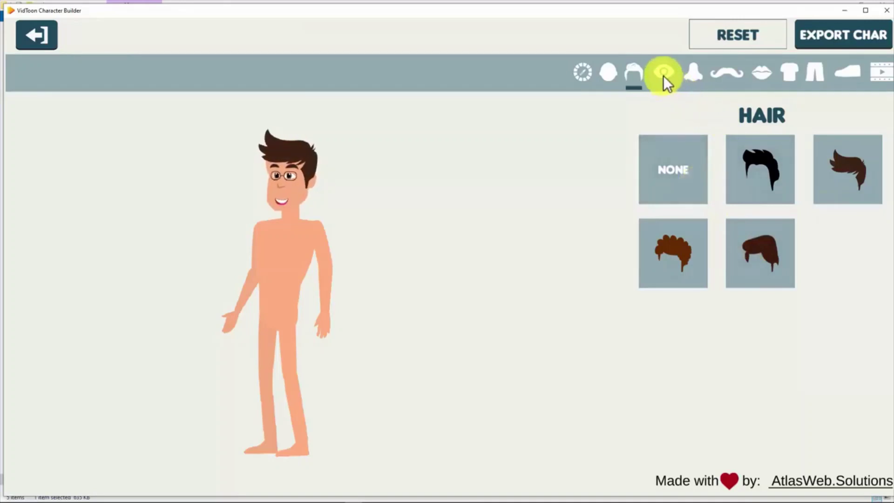
Give the character square glasses after trying round glasses and plain eyes.
click(663, 75)
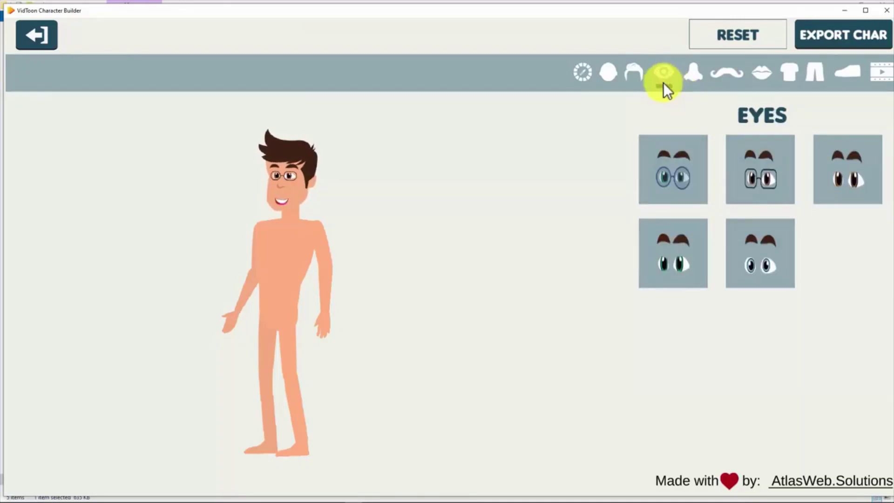
click(671, 163)
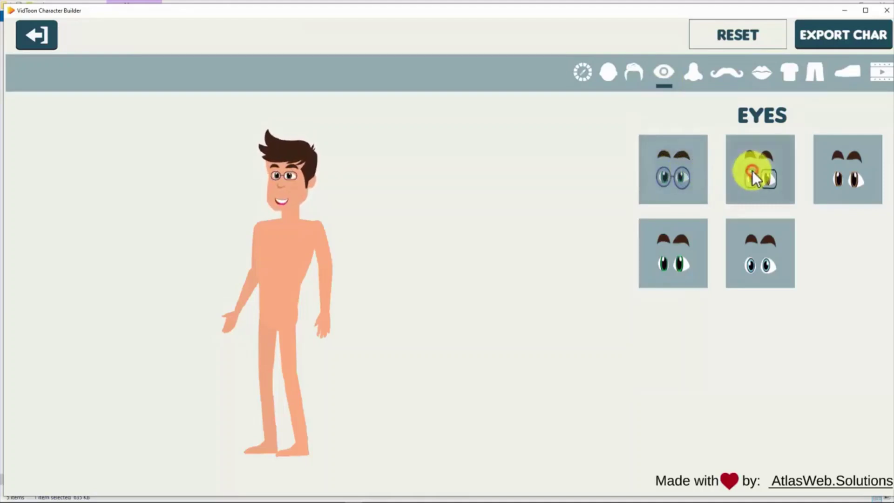
click(831, 178)
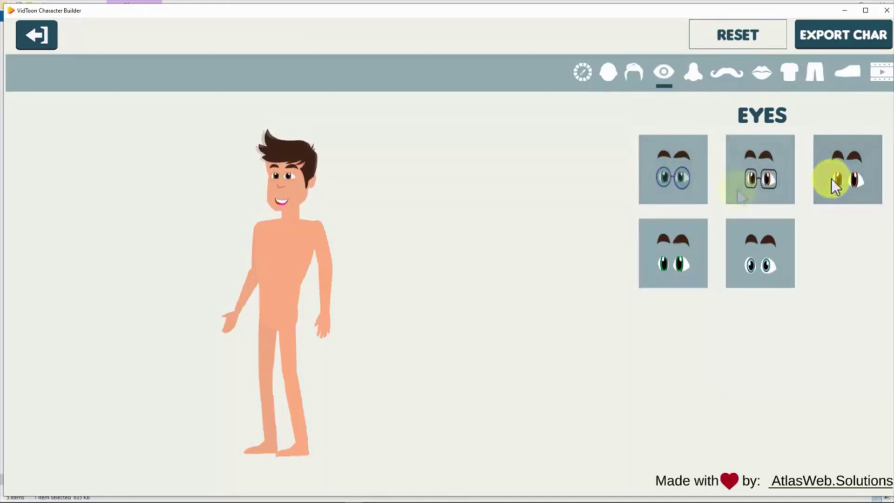
click(737, 189)
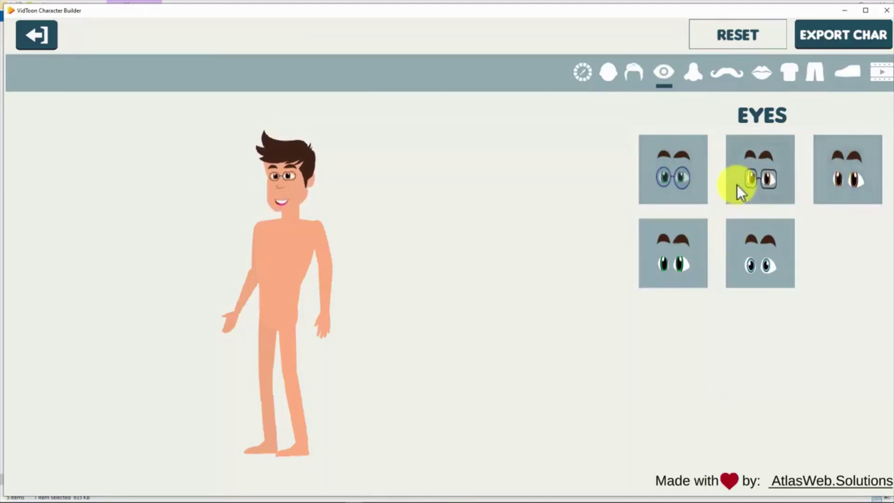
Check the nose options and leave the character without a mustache.
click(695, 74)
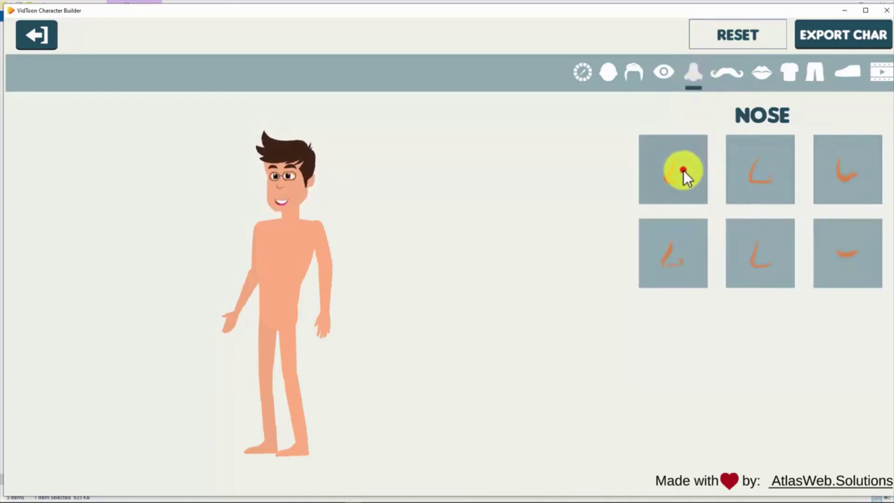
click(728, 74)
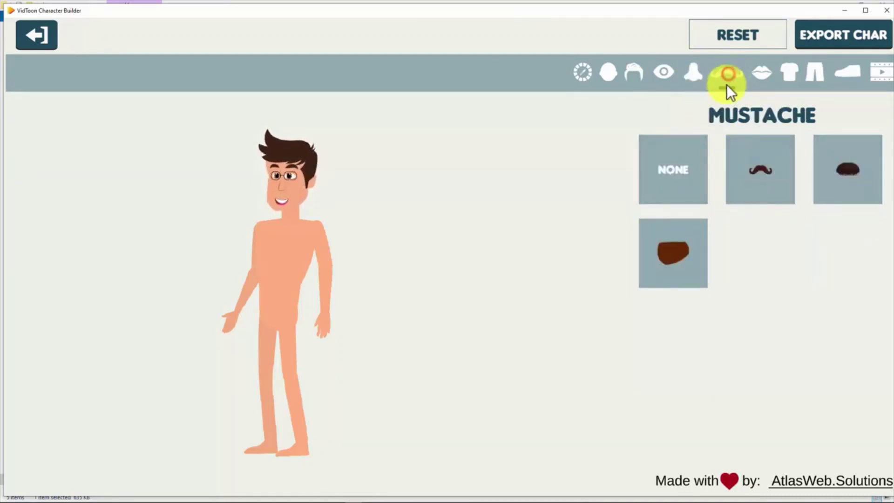
click(741, 179)
click(845, 180)
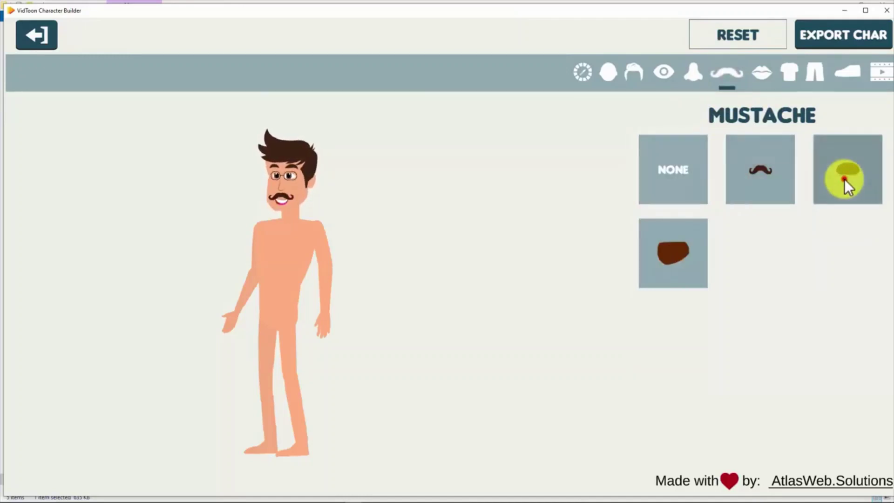
click(673, 186)
Try several lip styles and settle on the fifth, white-teeth smile.
click(761, 71)
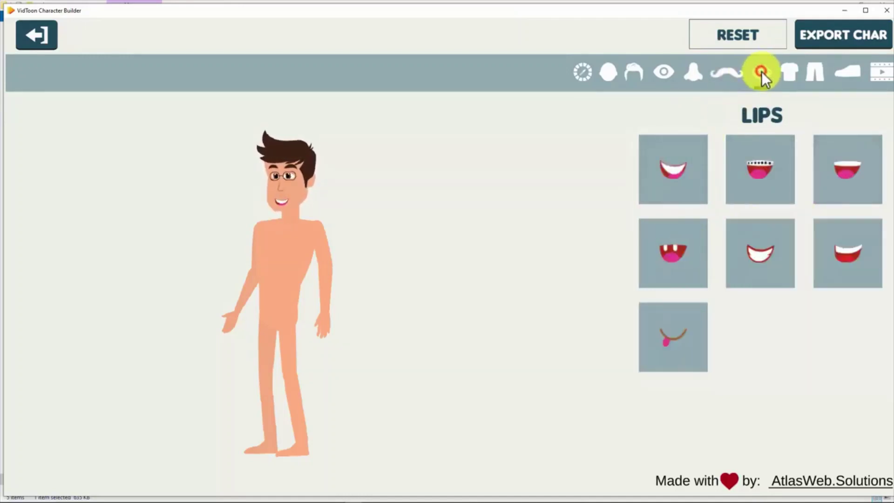
click(686, 183)
click(758, 182)
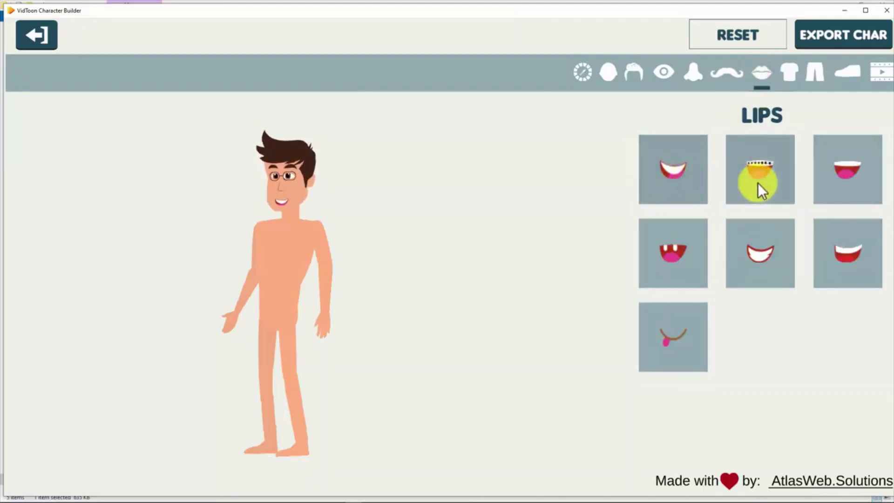
click(825, 173)
click(764, 234)
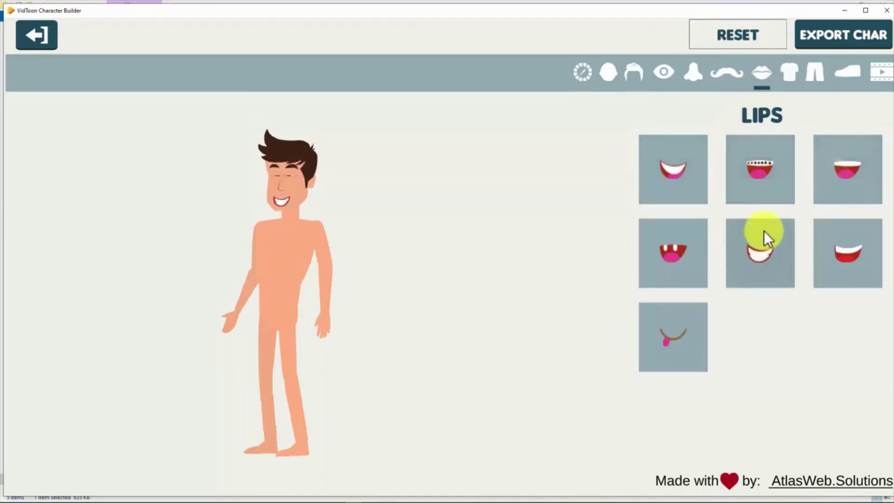
Dress the character in the blue suit with red tie.
click(785, 77)
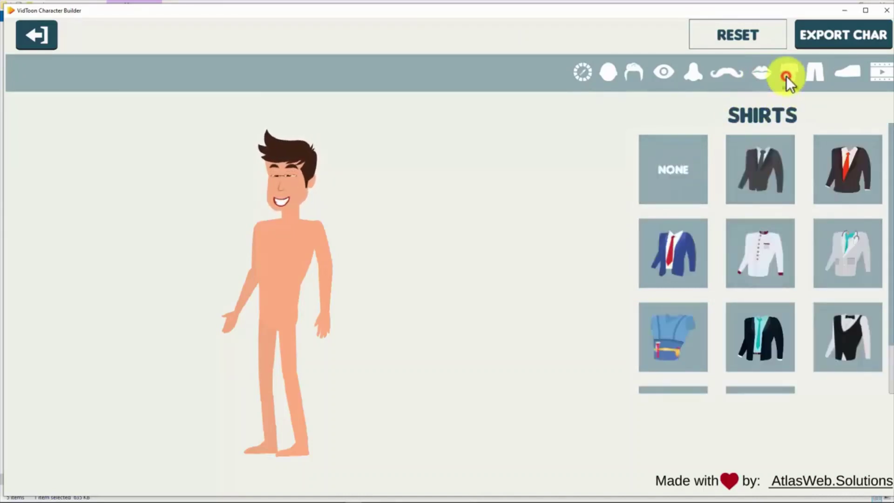
click(764, 175)
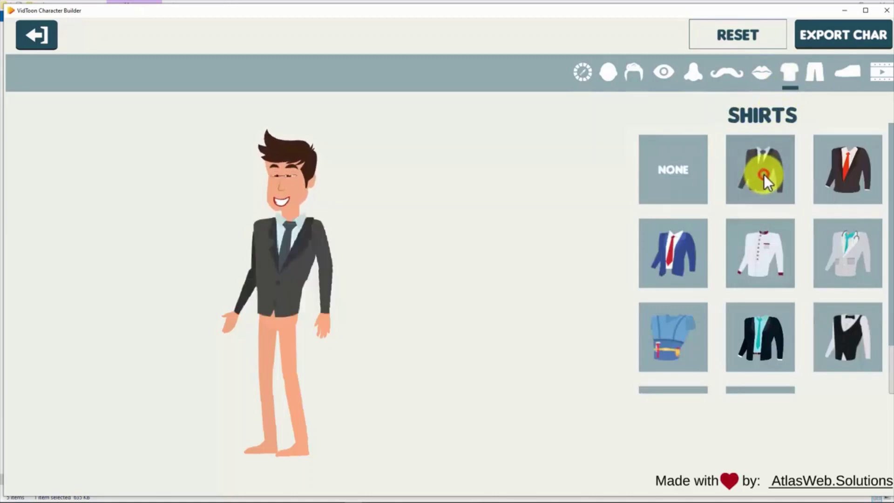
click(834, 182)
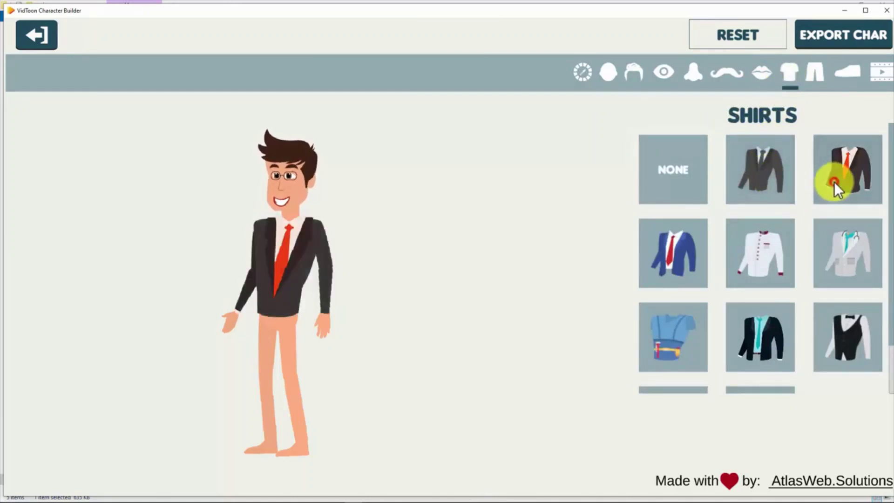
click(772, 247)
Give the character dark blue pants.
click(815, 75)
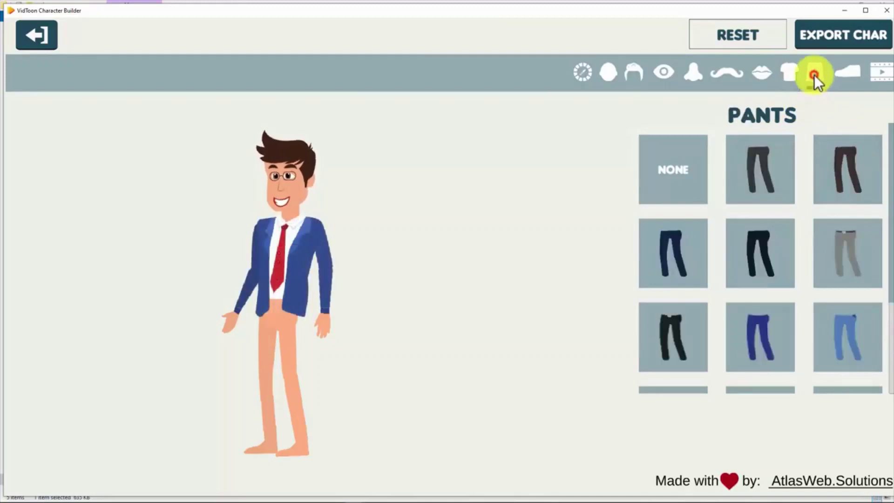
click(759, 185)
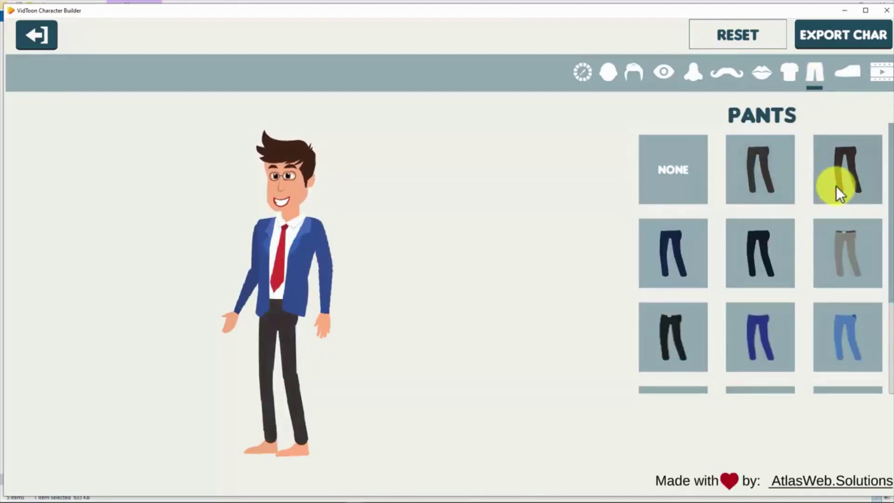
click(683, 276)
Put brown shoes on the character.
click(840, 76)
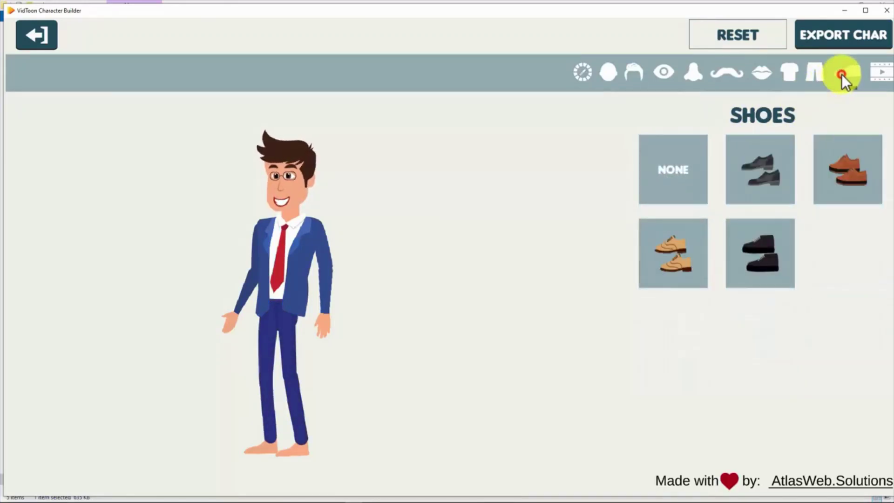
click(757, 183)
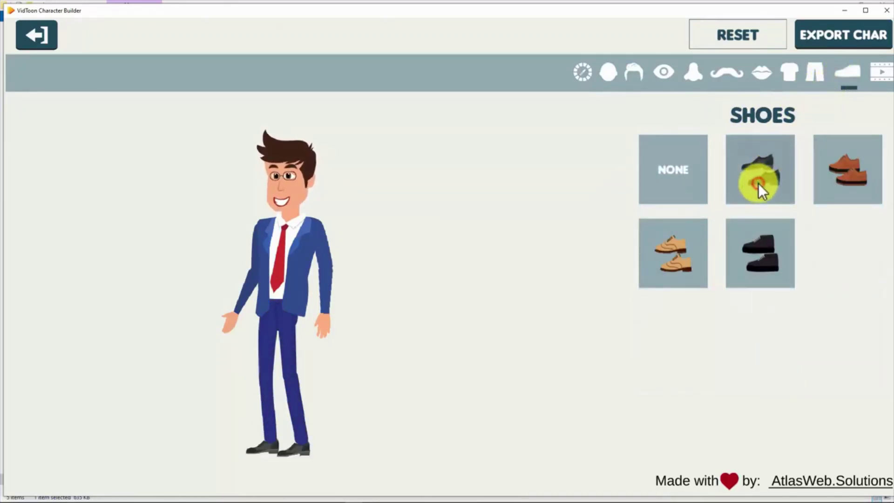
click(839, 184)
click(686, 262)
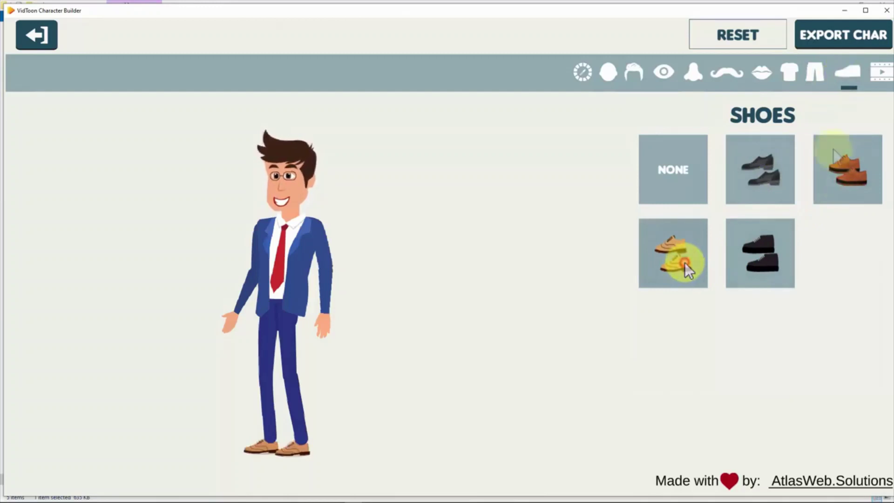
click(876, 73)
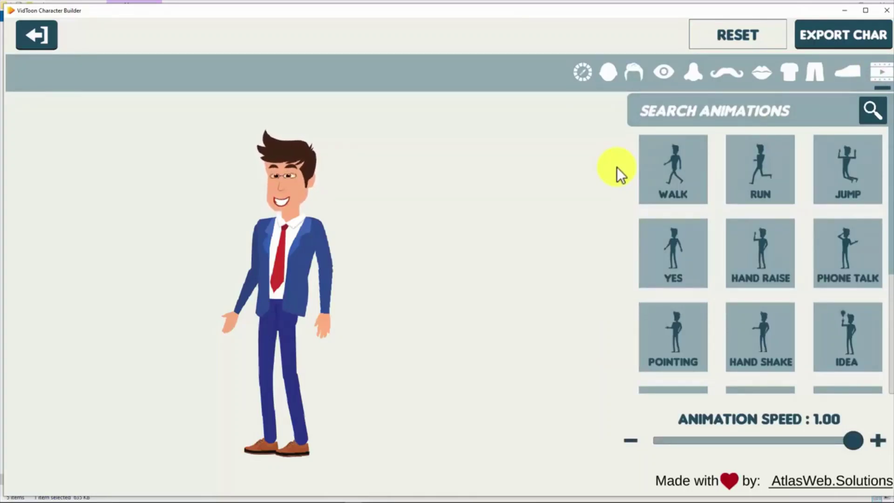
Preview the walk, run, jump, phone talk and car animations.
click(661, 171)
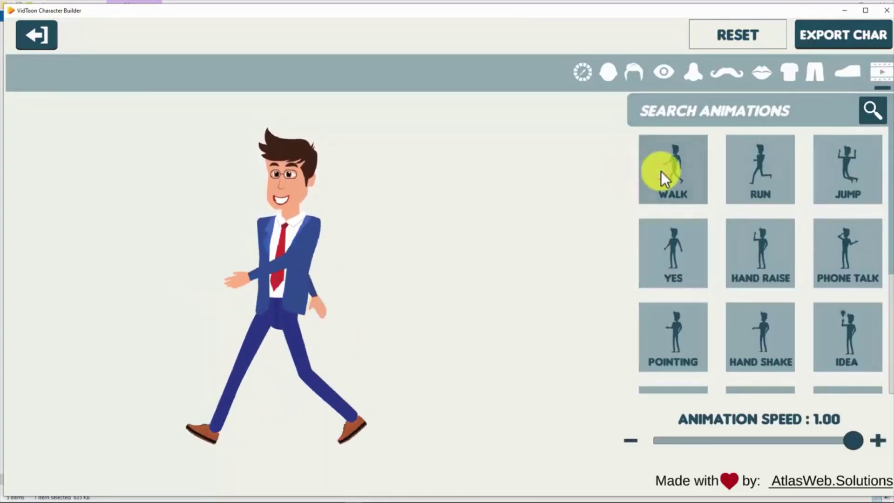
click(762, 175)
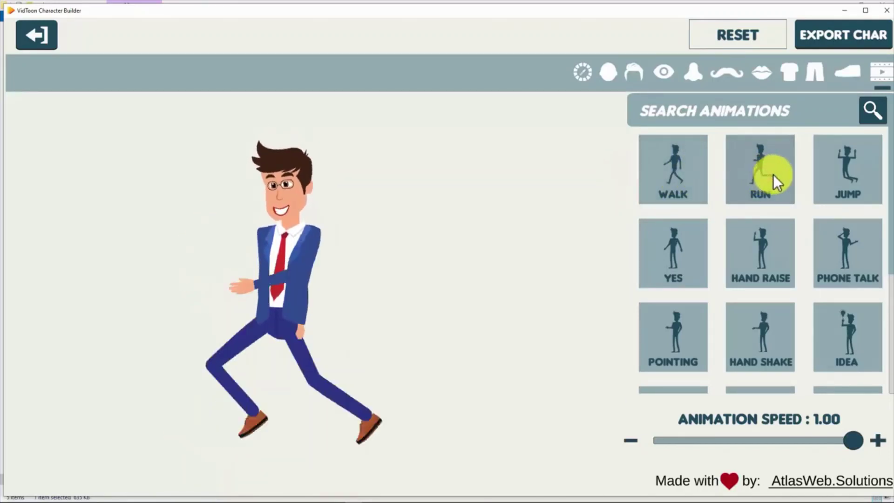
click(858, 180)
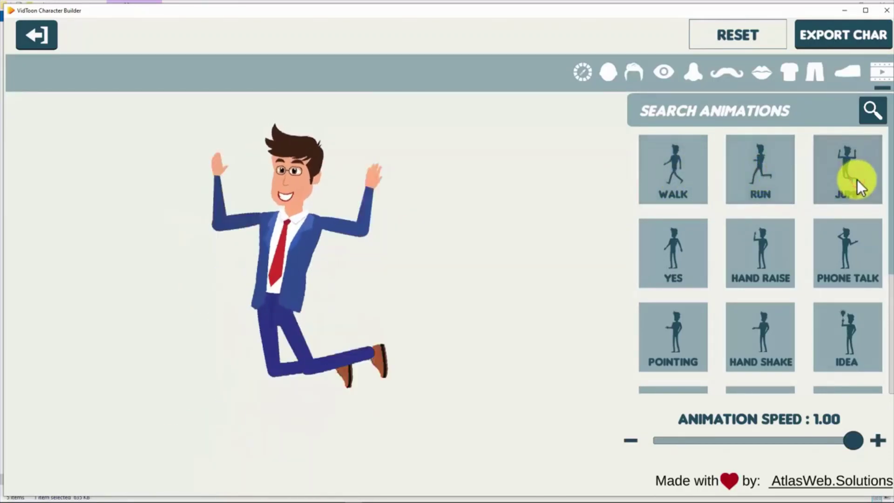
click(839, 246)
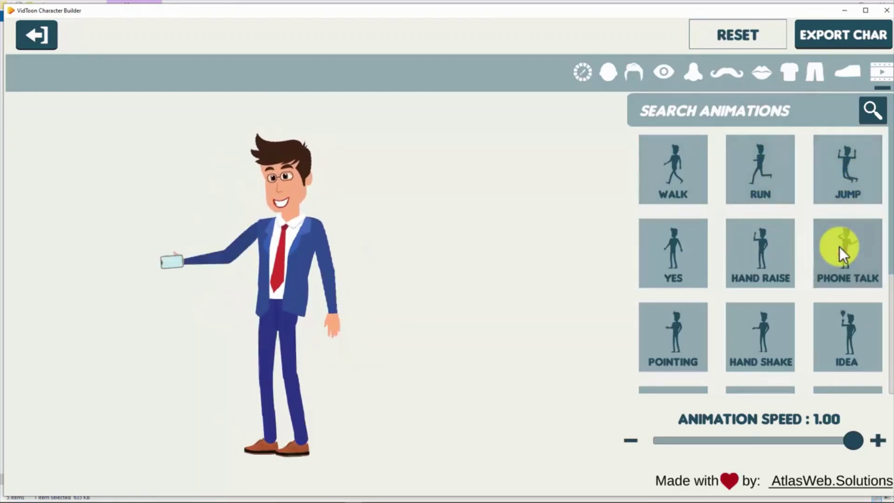
scroll(838, 247, down, 2)
click(683, 318)
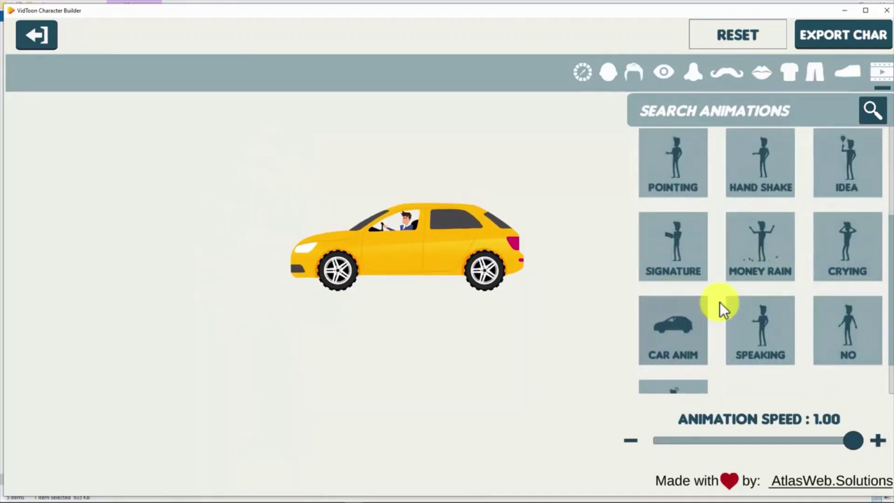
Apply the Money Rain animation, slowed to about 0.77 speed.
click(761, 249)
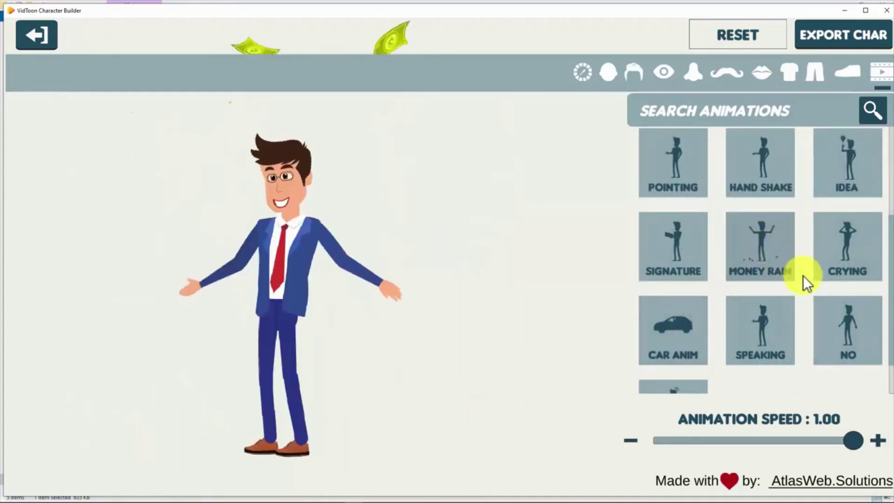
click(856, 439)
mouse_move(856, 438)
mouse_down()
mouse_move(774, 436)
mouse_move(807, 438)
mouse_move(807, 141)
mouse_up()
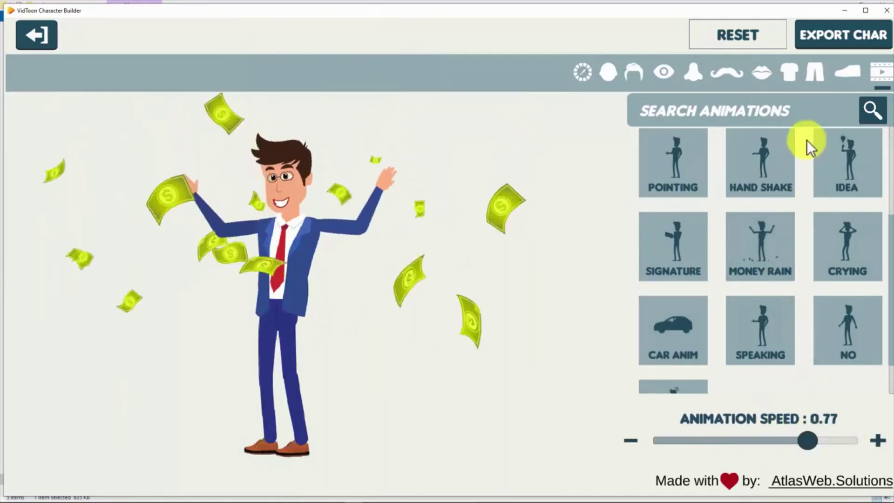
Review the shoe, mouth, nose and mustache choices again.
click(839, 73)
click(763, 76)
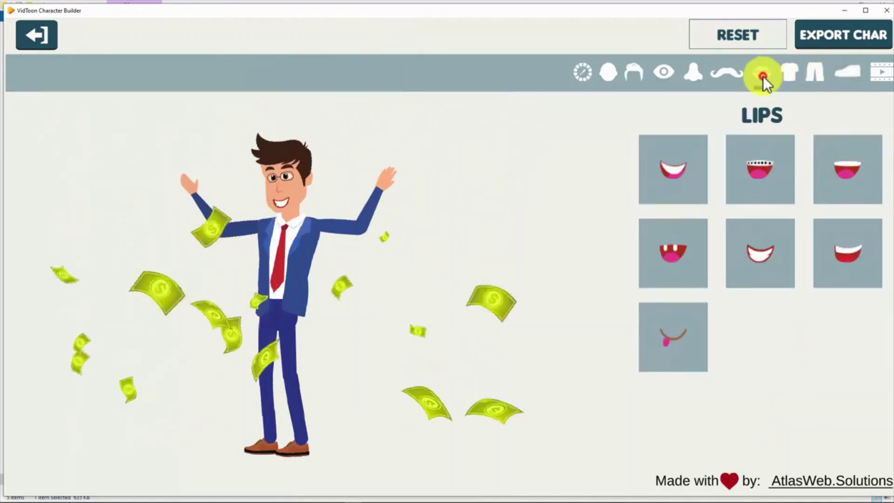
click(693, 81)
click(726, 73)
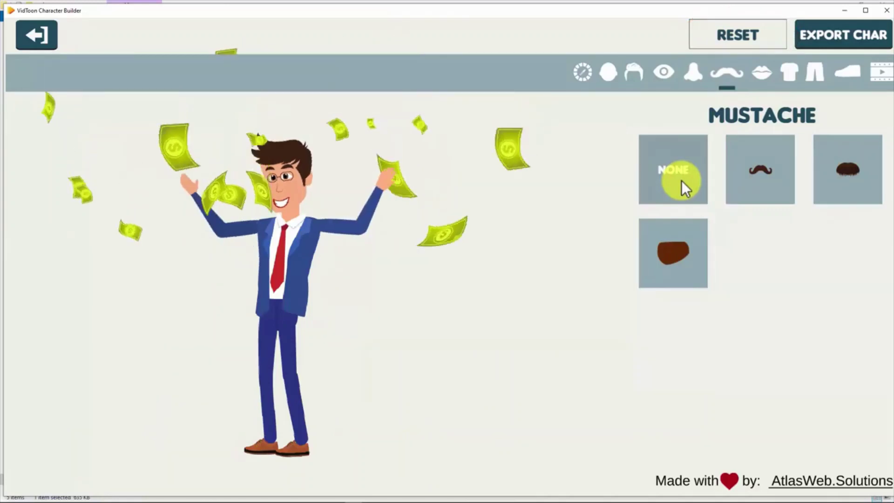
Save the character GIF as character2 on the Desktop and write it out.
click(832, 40)
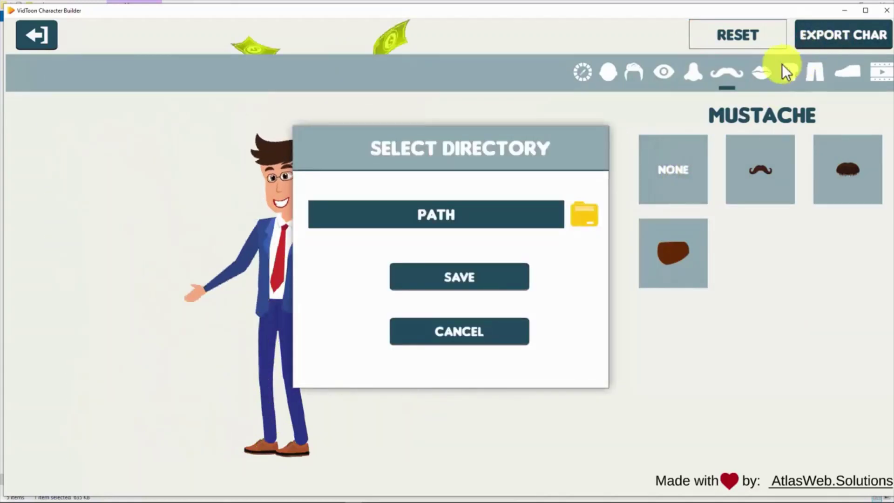
click(579, 213)
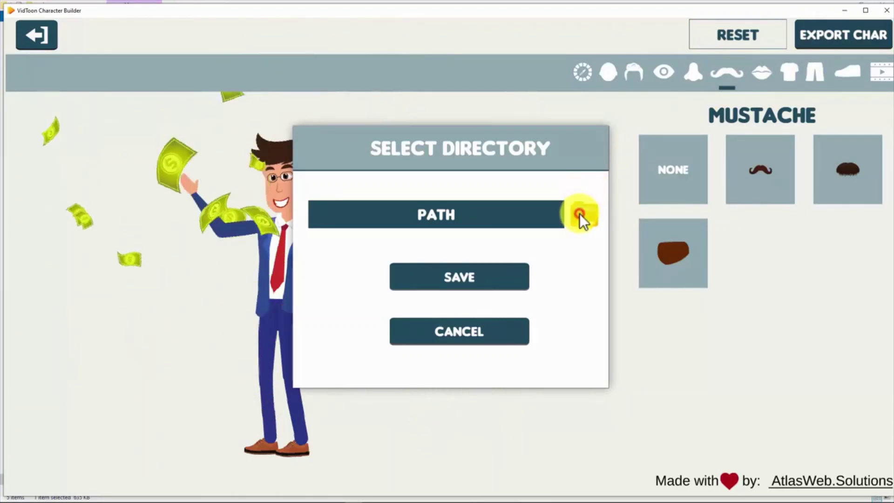
text(cha)
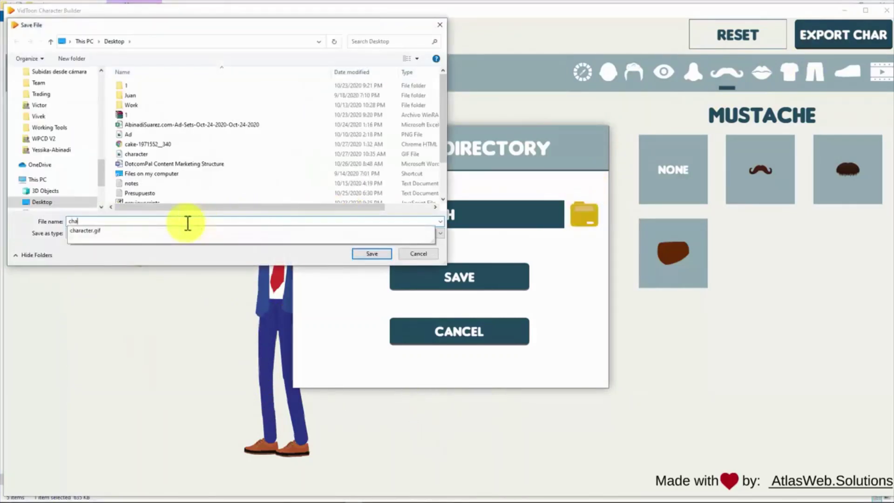
click(357, 254)
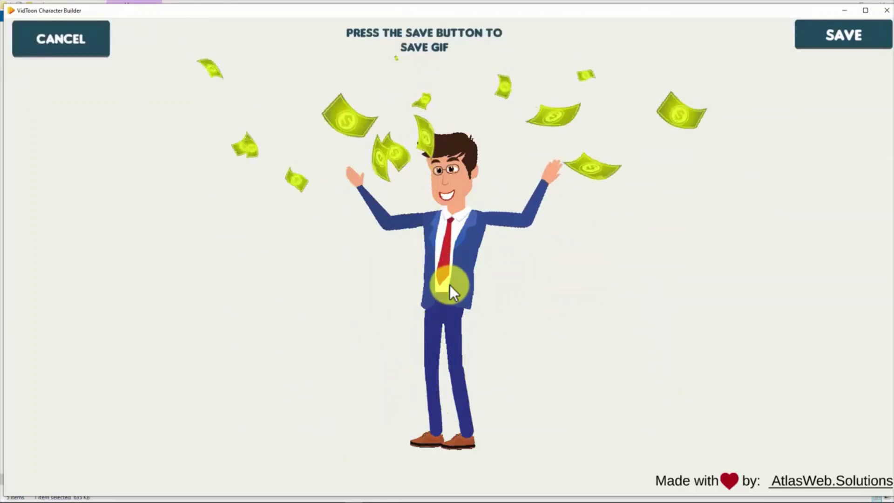
click(811, 44)
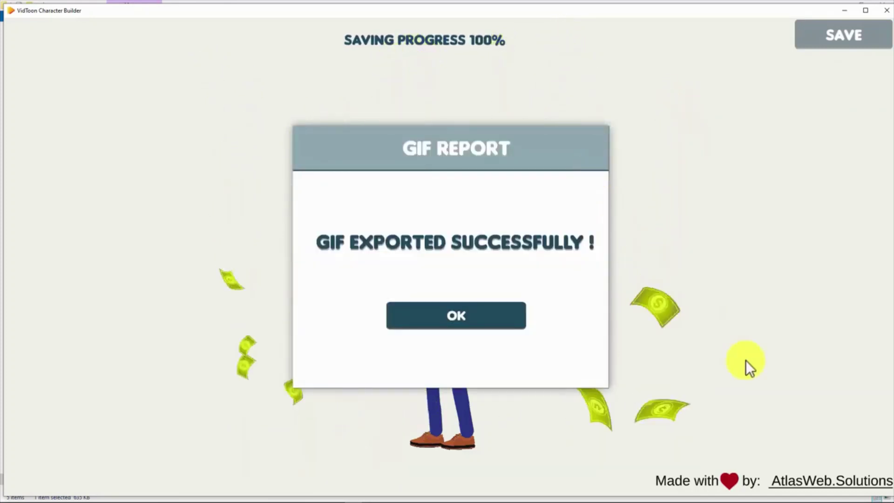
Dismiss the character2 GIF export report and leave Character Builder for the desktop.
click(891, 496)
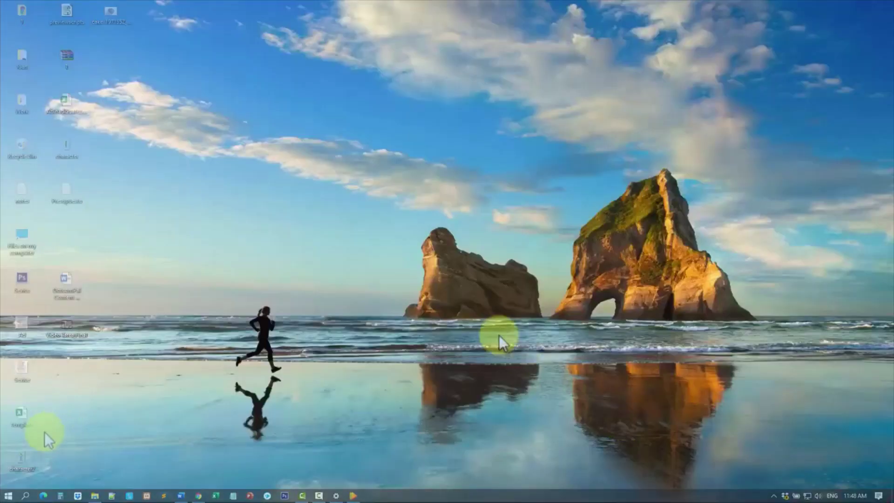